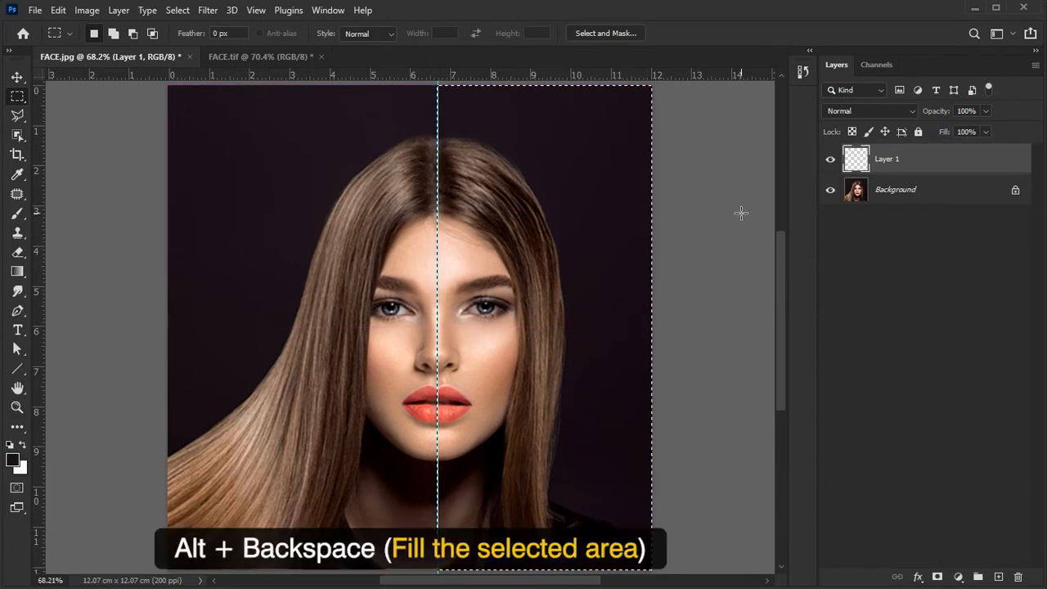
# - Fill the selected half of the portrait on Layer 1 with the dark foreground colour, deselect, and lower the layer's opacity to 68%
pyautogui.hotkey('alt', 'BackSpace')
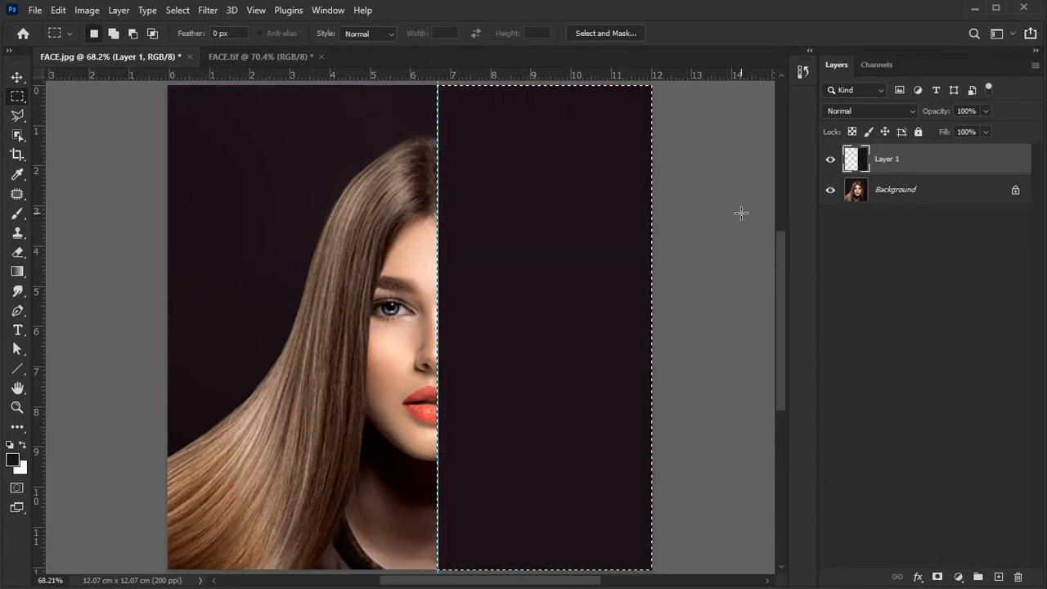
pyautogui.hotkey('ctrl', 'd')
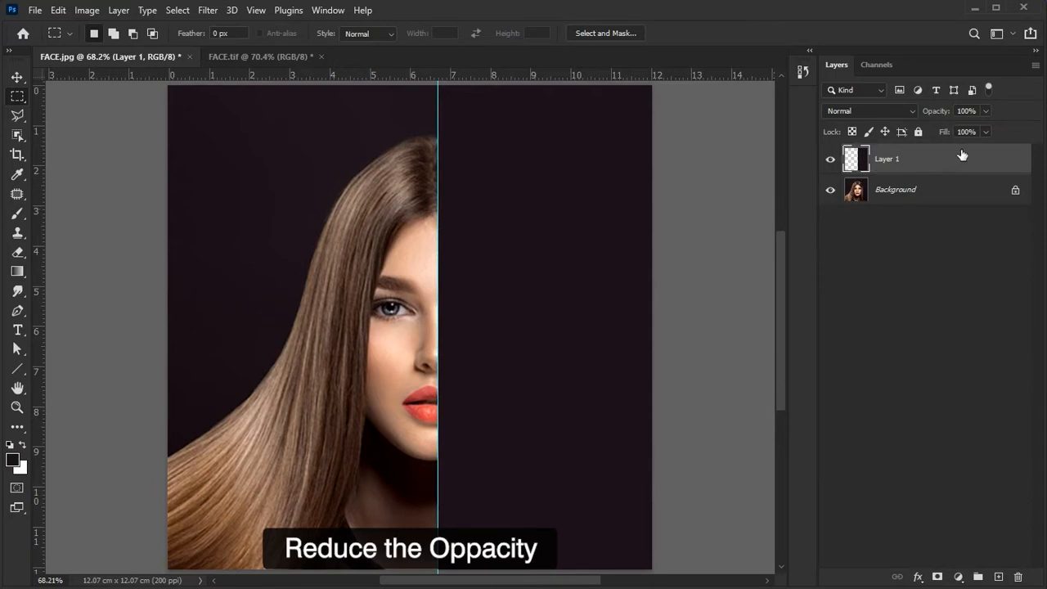
pyautogui.click(985, 111)
pyautogui.click(965, 128)
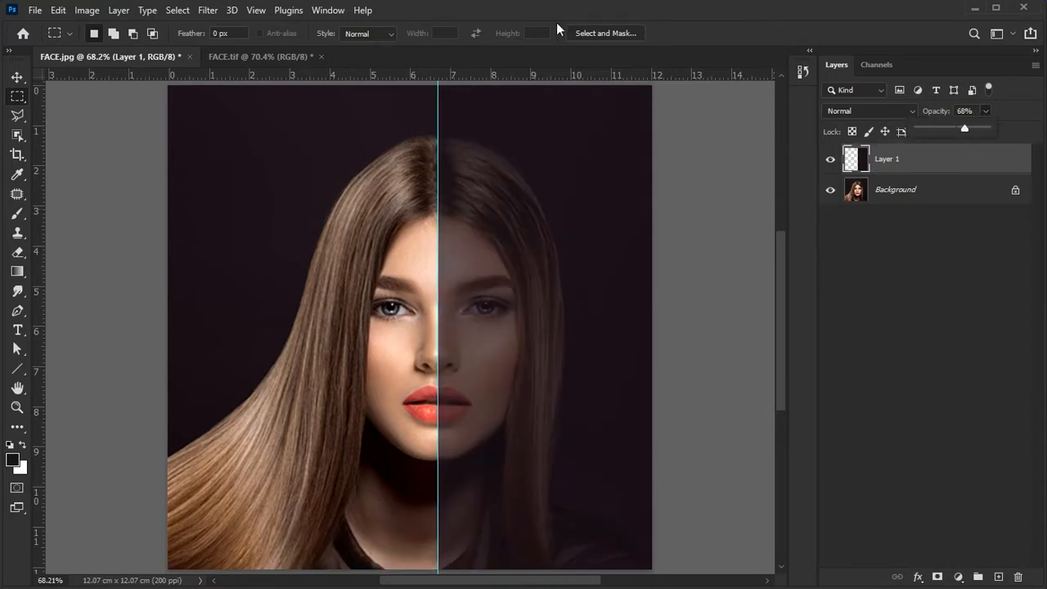
# - Remove the vertical guide running through the middle of the face
pyautogui.click(17, 76)
pyautogui.moveTo(438, 98); pyautogui.dragTo(447, 40)
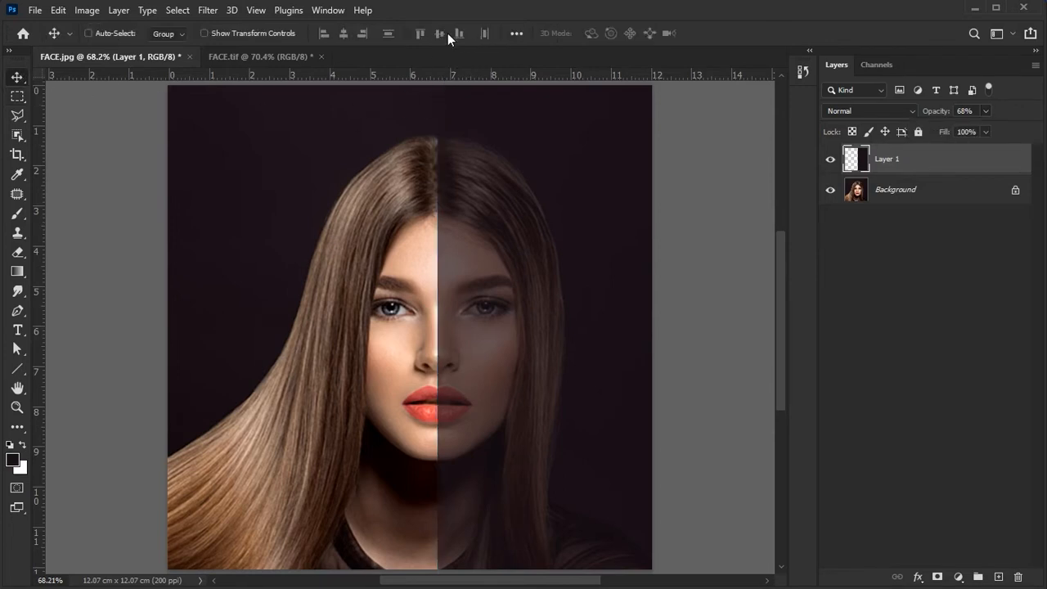
# - Add the text CUTE in white and scale it to about 114% at the crown of the head, against the face's centre line
pyautogui.press('t')
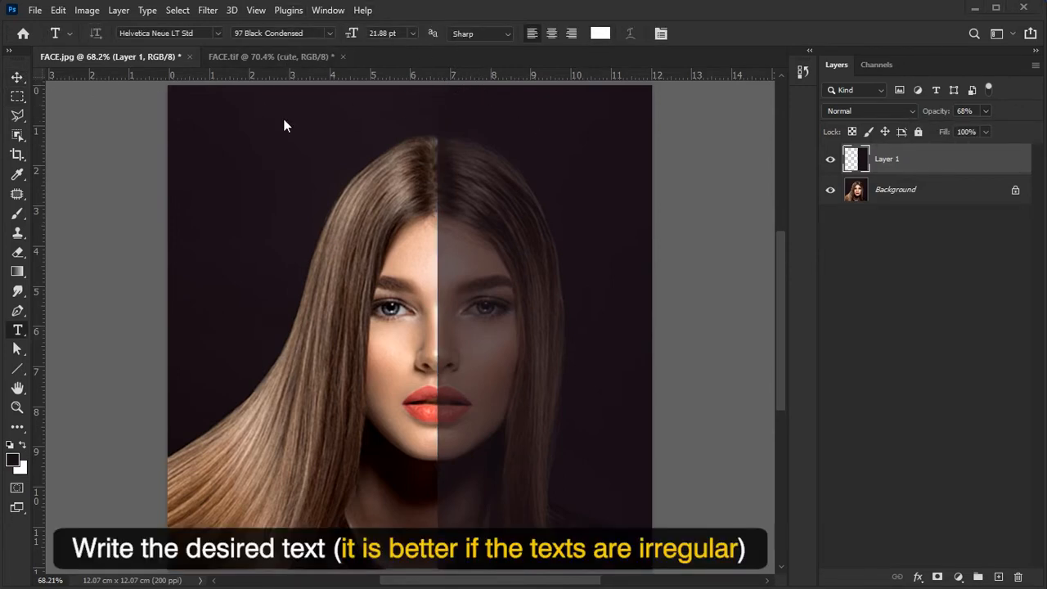
pyautogui.click(474, 199)
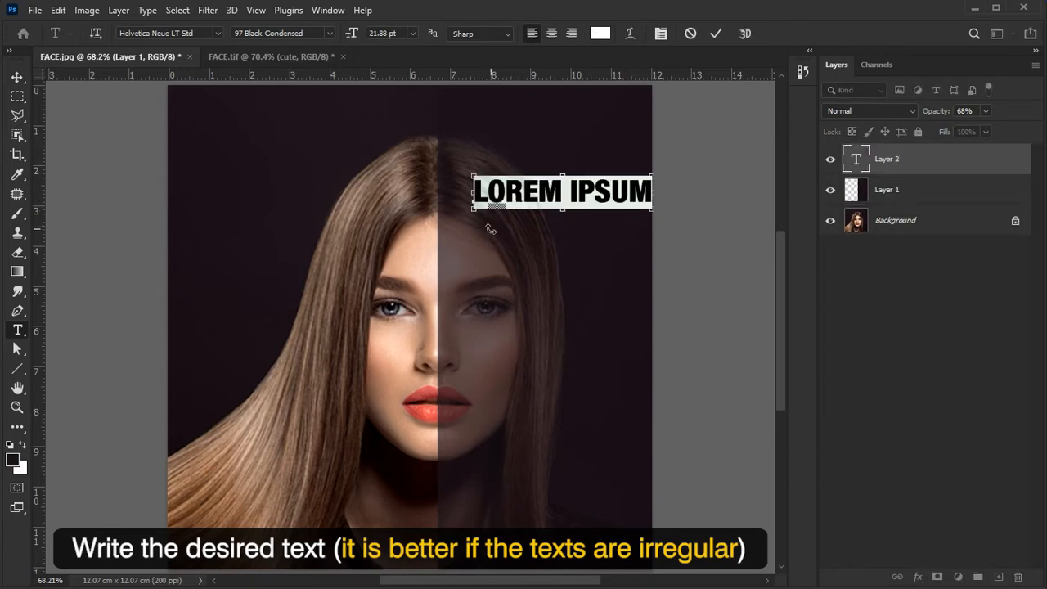
pyautogui.write('CUTE')
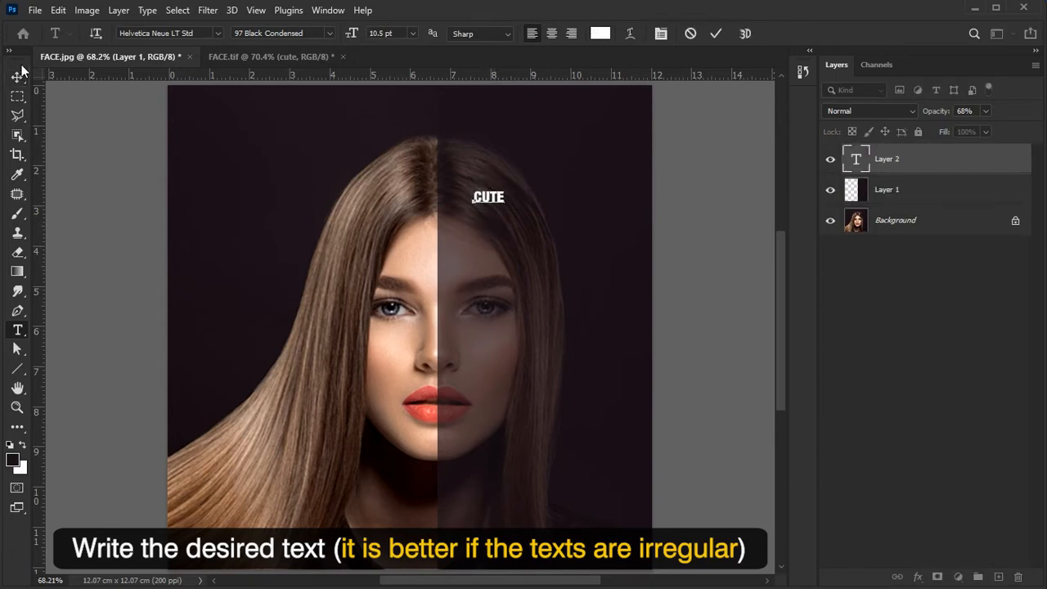
pyautogui.click(18, 75)
pyautogui.moveTo(493, 206); pyautogui.dragTo(471, 162)
pyautogui.hotkey('ctrl', 't')
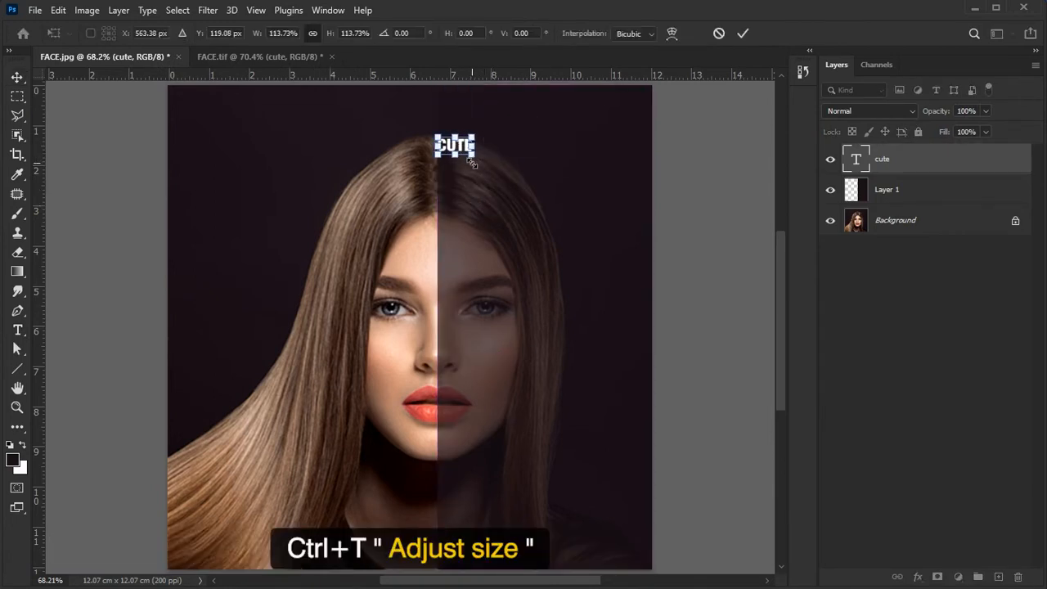
pyautogui.press('Return')
# - Add the text BEAUTY and place it slightly enlarged directly below CUTE, aligned to the centre line
pyautogui.press('t')
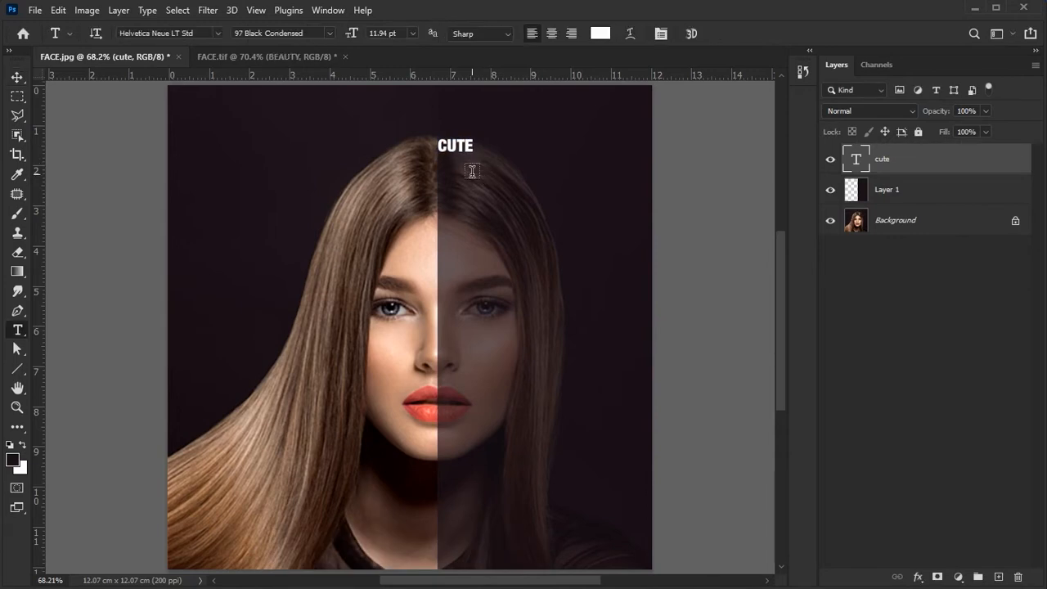
pyautogui.click(471, 169)
pyautogui.write('BEAUTY')
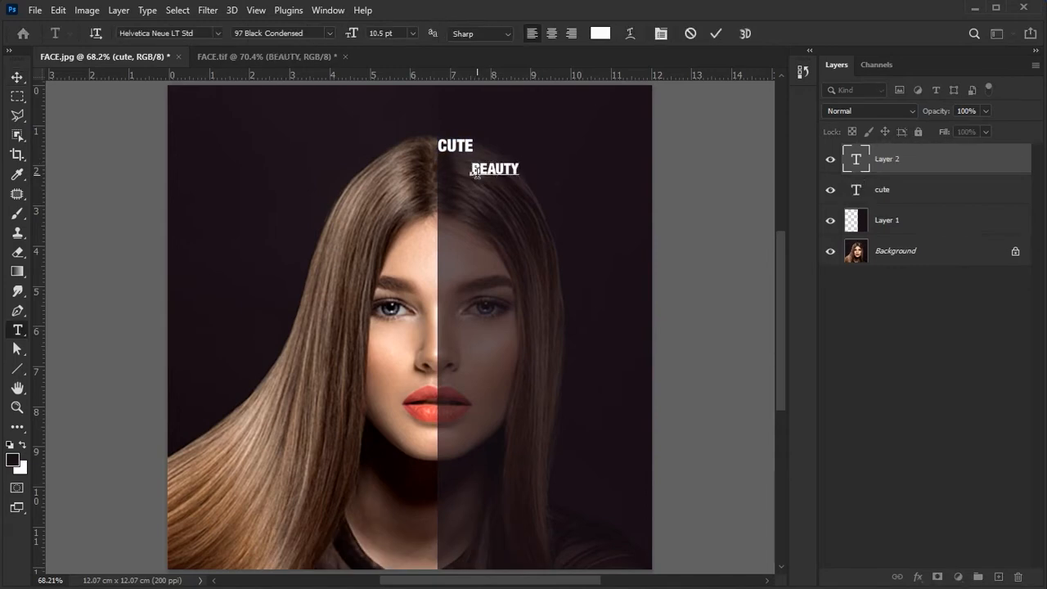
pyautogui.click(17, 76)
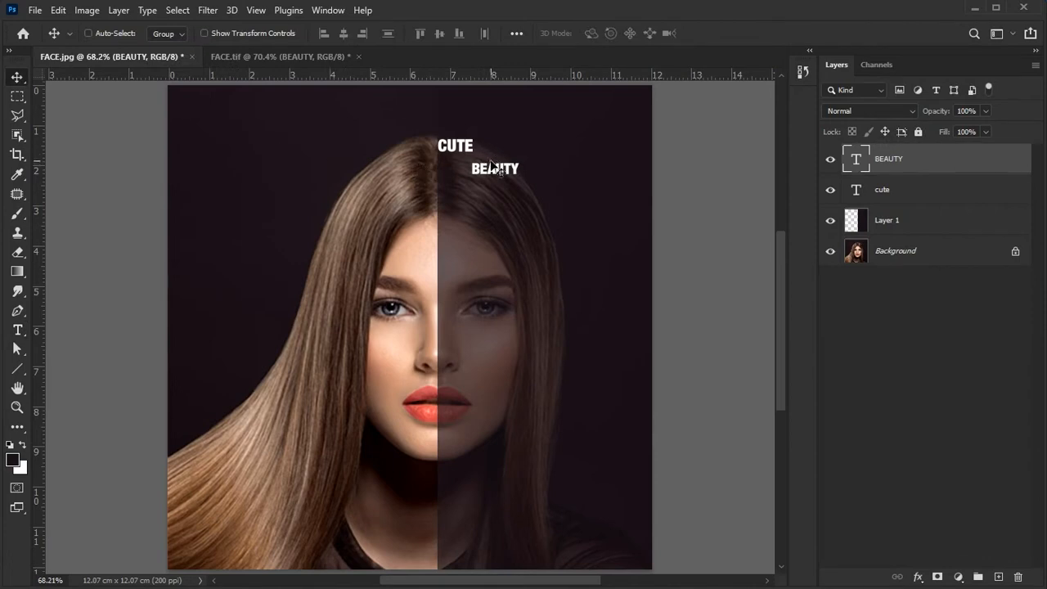
pyautogui.moveTo(491, 166)
pyautogui.mouseDown()
pyautogui.moveTo(458, 158)
pyautogui.moveTo(503, 179)
pyautogui.mouseUp()
pyautogui.hotkey('ctrl', 't')
pyautogui.press('Return')
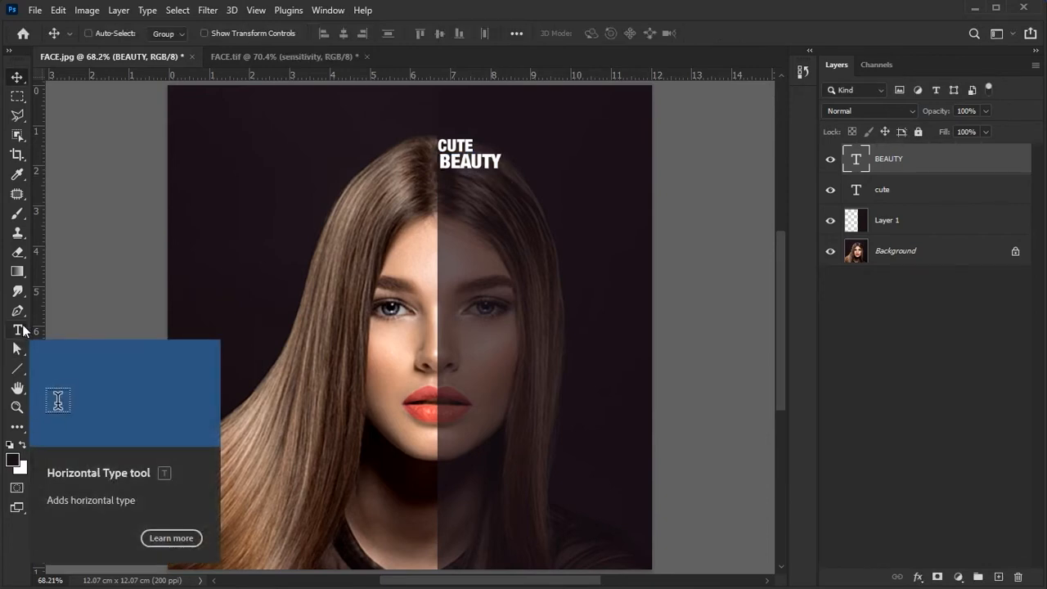
# - Add the text SENSITIVITY and scale it to about 113% directly below BEAUTY, aligned to the centre line
pyautogui.click(23, 330)
pyautogui.click(494, 196)
pyautogui.write('sensitivity')
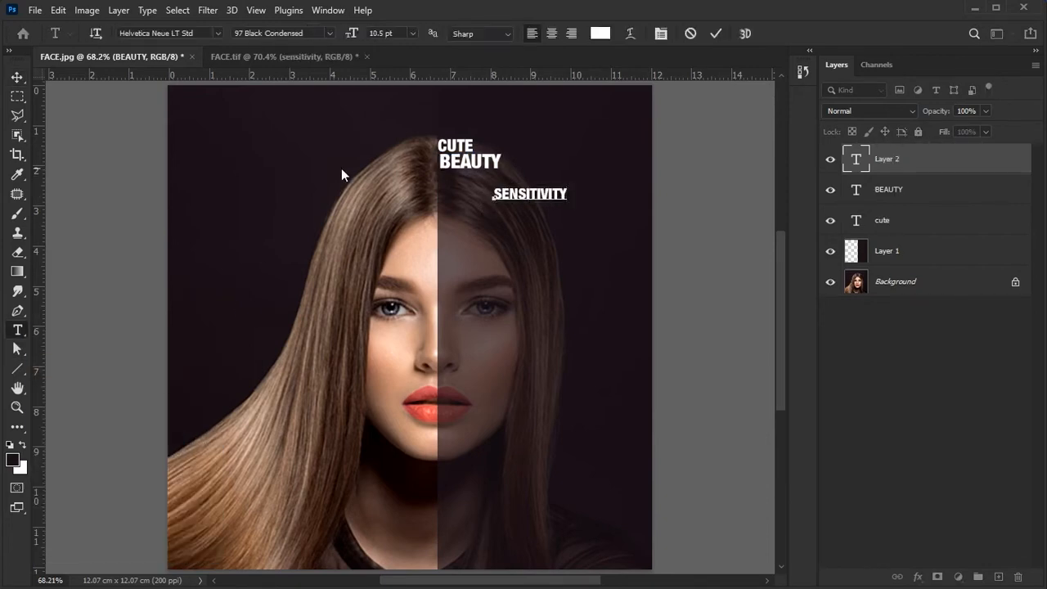
pyautogui.click(25, 78)
pyautogui.moveTo(544, 207); pyautogui.dragTo(517, 195)
pyautogui.hotkey('ctrl', 't')
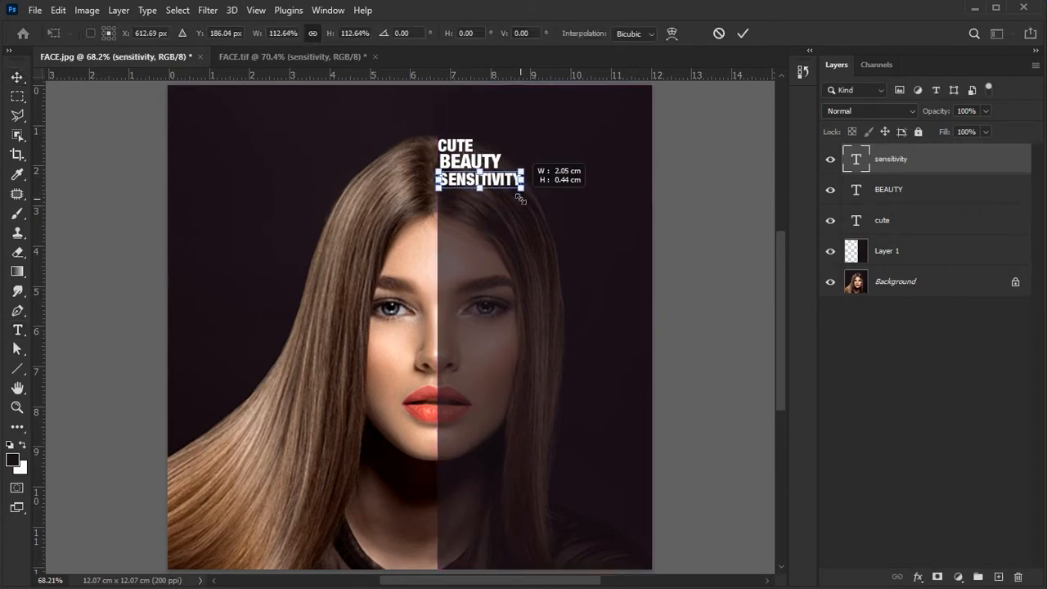
pyautogui.press('Return')
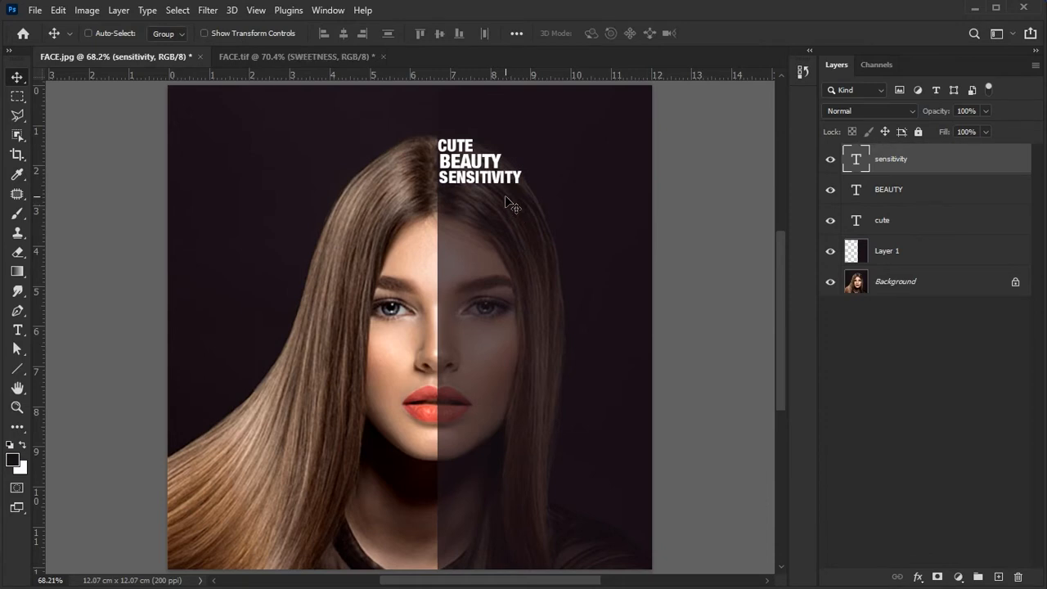
# - Add the text SWEETNESS and enlarge it to about 13.35 pt directly below SENSITIVITY, reaching the edge of the hair
pyautogui.click(17, 330)
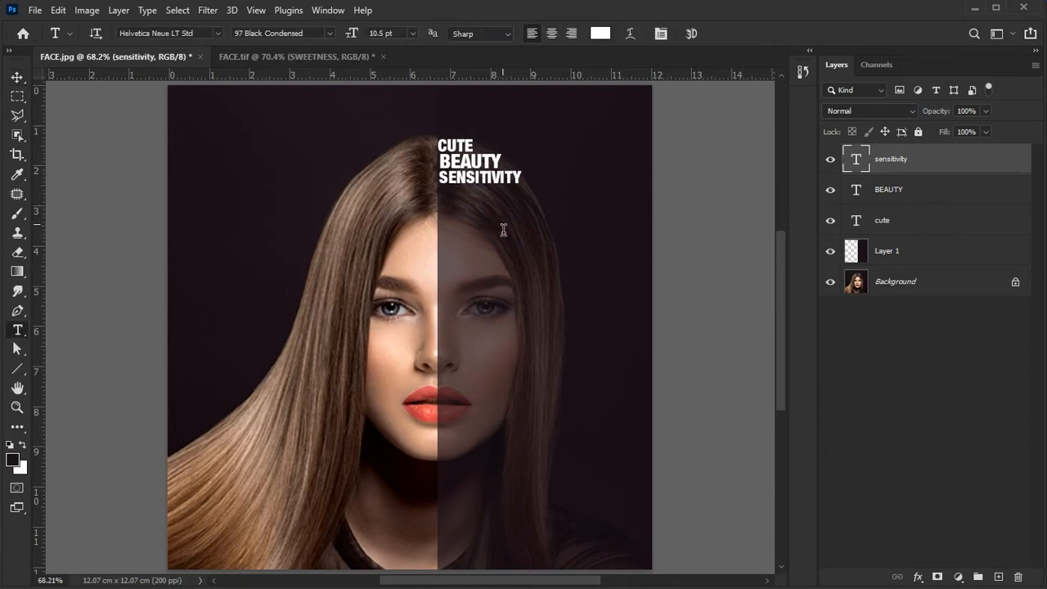
pyautogui.click(503, 230)
pyautogui.write('SWEETNESS')
pyautogui.hotkey('ctrl', 'Return')
pyautogui.press('v')
pyautogui.moveTo(532, 220)
pyautogui.mouseDown()
pyautogui.moveTo(470, 196)
pyautogui.moveTo(534, 206)
pyautogui.mouseUp()
pyautogui.hotkey('ctrl', 't')
pyautogui.press('Return')
# - Add the text SUPPORTIVENESS and move it over the forehead below SWEETNESS
pyautogui.click(17, 330)
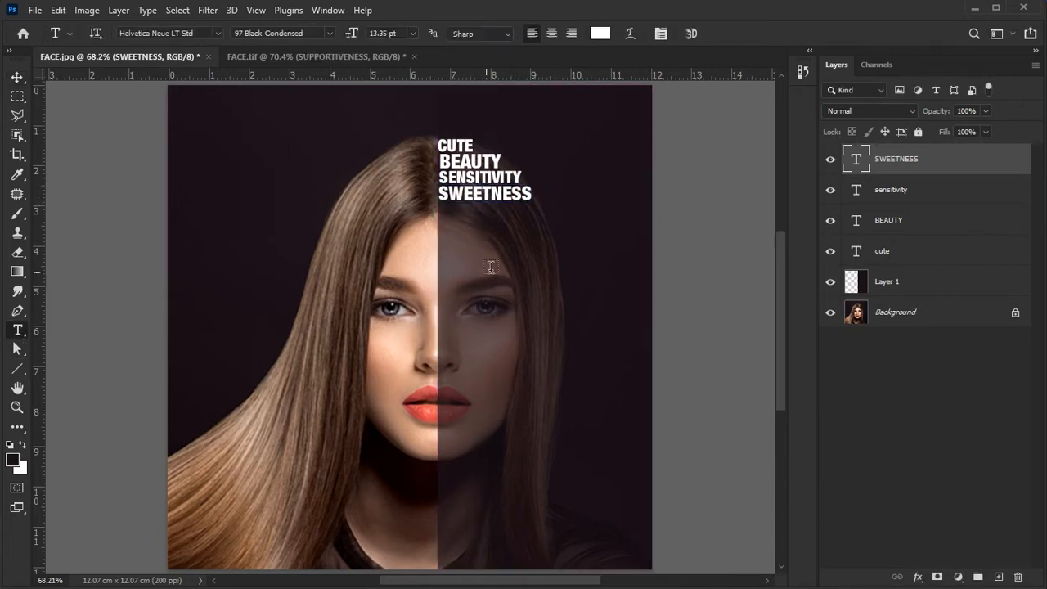
pyautogui.click(540, 230)
pyautogui.write('SUPPORTIVENESS')
pyautogui.click(17, 77)
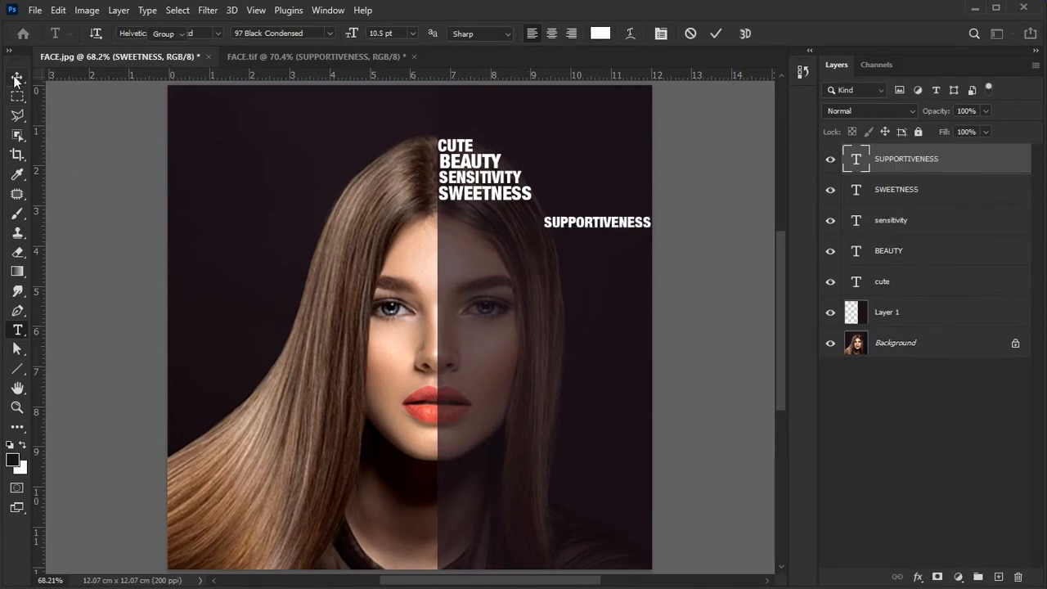
pyautogui.moveTo(574, 237); pyautogui.dragTo(552, 242)
pyautogui.hotkey('ctrl', 't')
pyautogui.rightClick(536, 242)
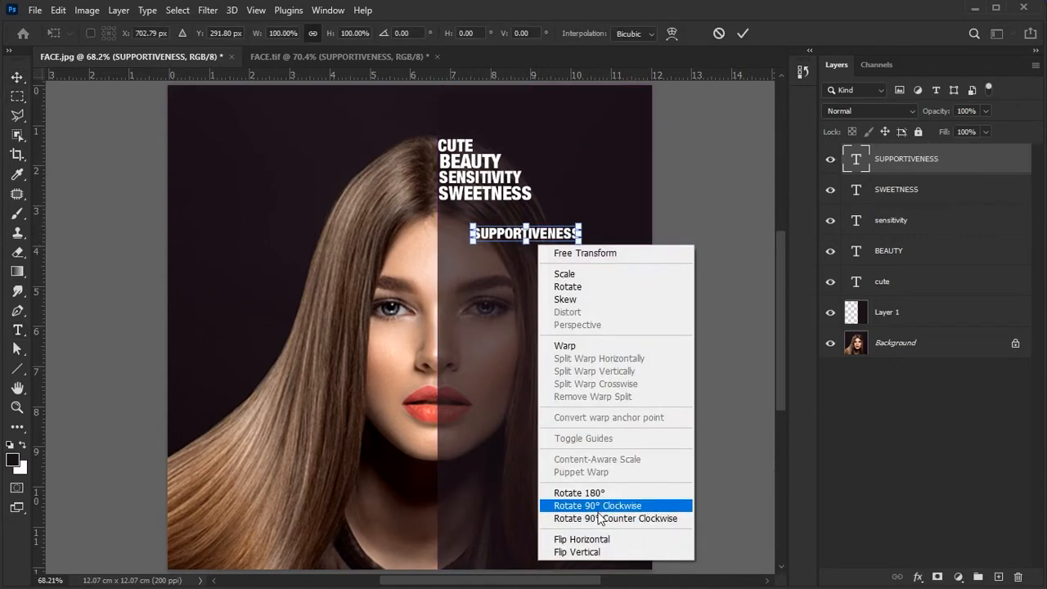
pyautogui.click(572, 518)
pyautogui.press('Escape')
# - Rotate SUPPORTIVENESS 90° clockwise and enlarge it to about 20.8 pt so it runs down the centre line from SWEETNESS to the lips
pyautogui.hotkey('ctrl', 't')
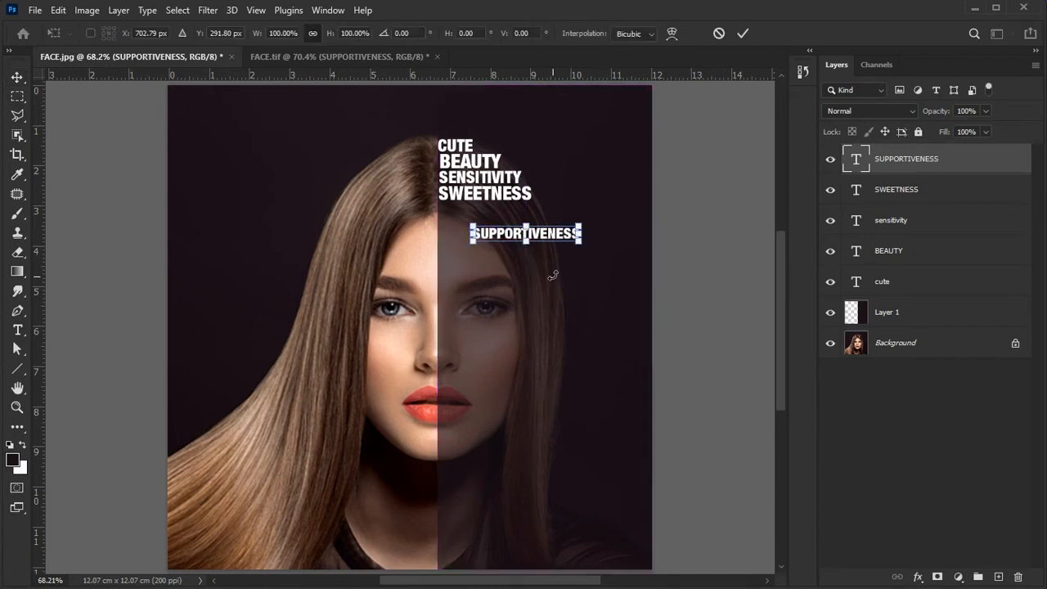
pyautogui.rightClick(553, 276)
pyautogui.click(609, 536)
pyautogui.moveTo(536, 217); pyautogui.dragTo(453, 222)
pyautogui.moveTo(451, 308); pyautogui.dragTo(470, 417)
pyautogui.press('Left')
pyautogui.press('Down')
pyautogui.press('Down')
pyautogui.press('Down')
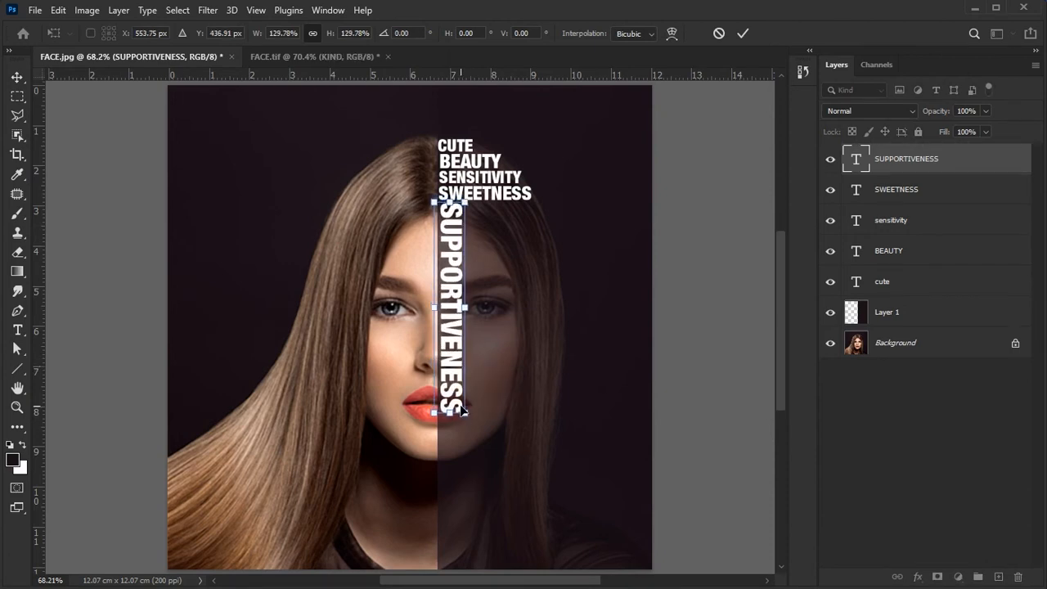
pyautogui.press('Return')
# - Add the text KIND and scale it to about 267% below SWEETNESS, beside the vertical SUPPORTIVENESS
pyautogui.click(18, 331)
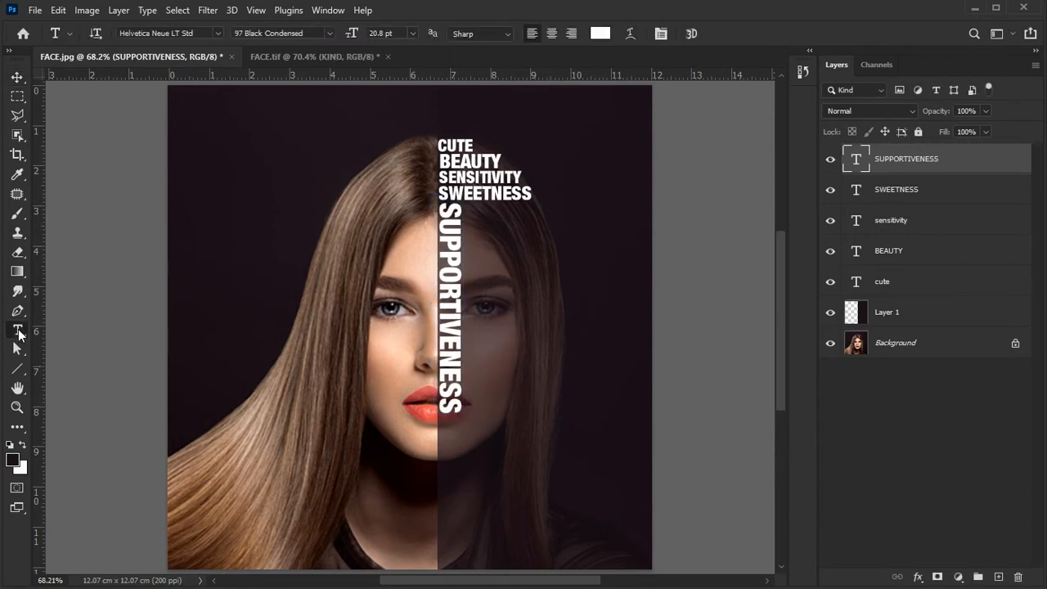
pyautogui.click(523, 240)
pyautogui.write('KIND')
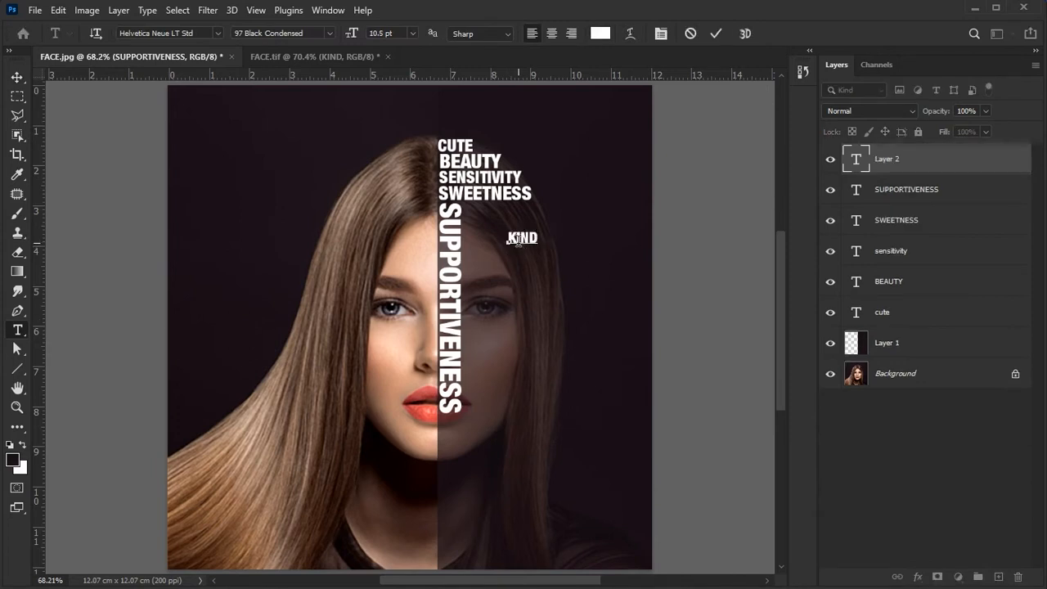
pyautogui.click(17, 77)
pyautogui.moveTo(518, 244); pyautogui.dragTo(551, 239)
pyautogui.hotkey('ctrl', 't')
pyautogui.press('Up')
pyautogui.press('Up')
pyautogui.press('Up')
pyautogui.press('Up')
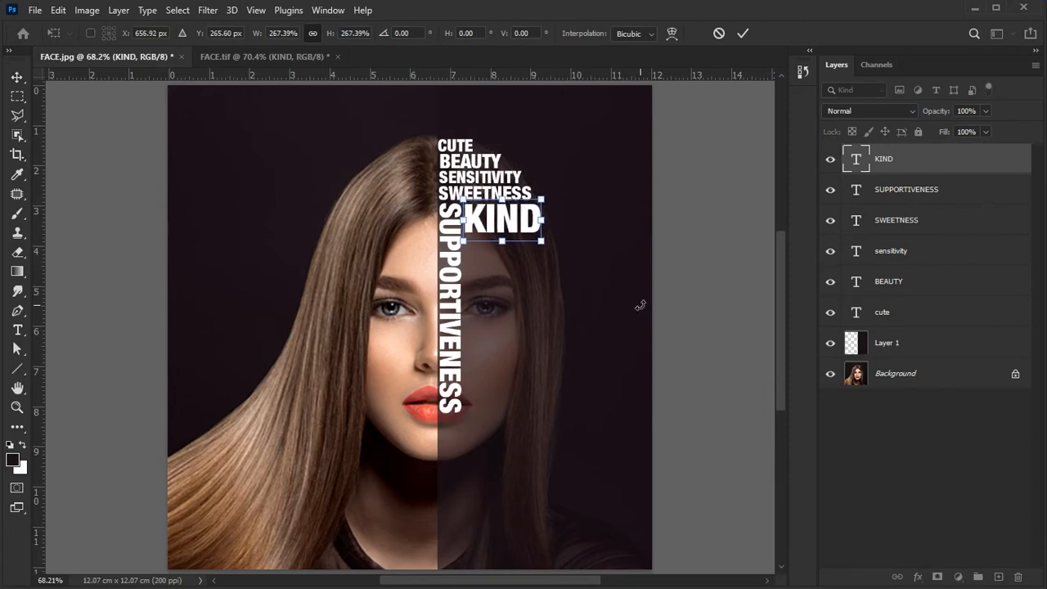
pyautogui.press('Return')
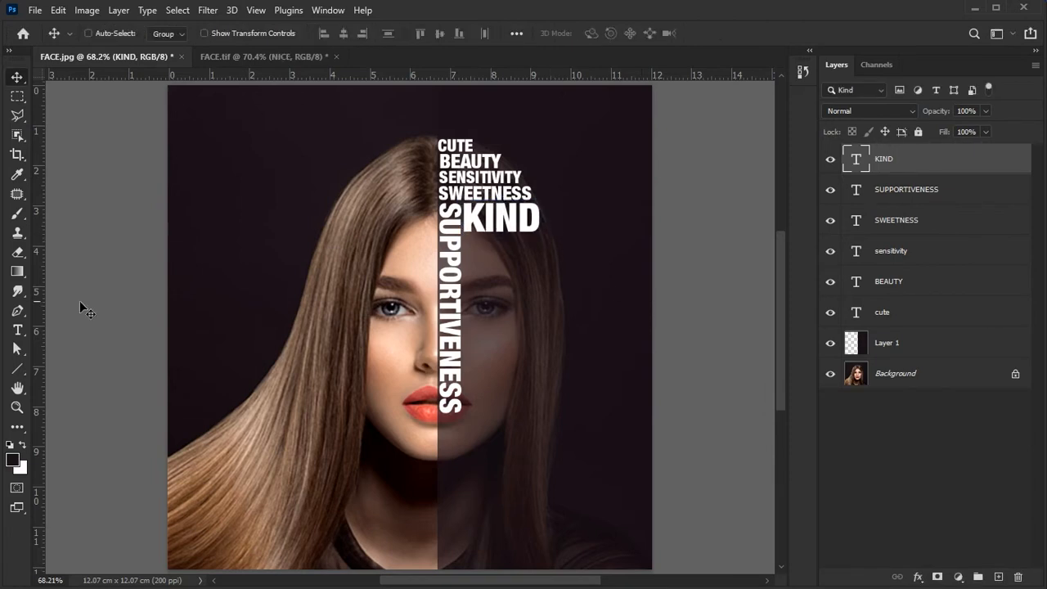
# - Add the text NICE and scale it to about 231% directly below KIND, beside the vertical SUPPORTIVENESS
pyautogui.click(18, 329)
pyautogui.click(516, 285)
pyautogui.write('NICE')
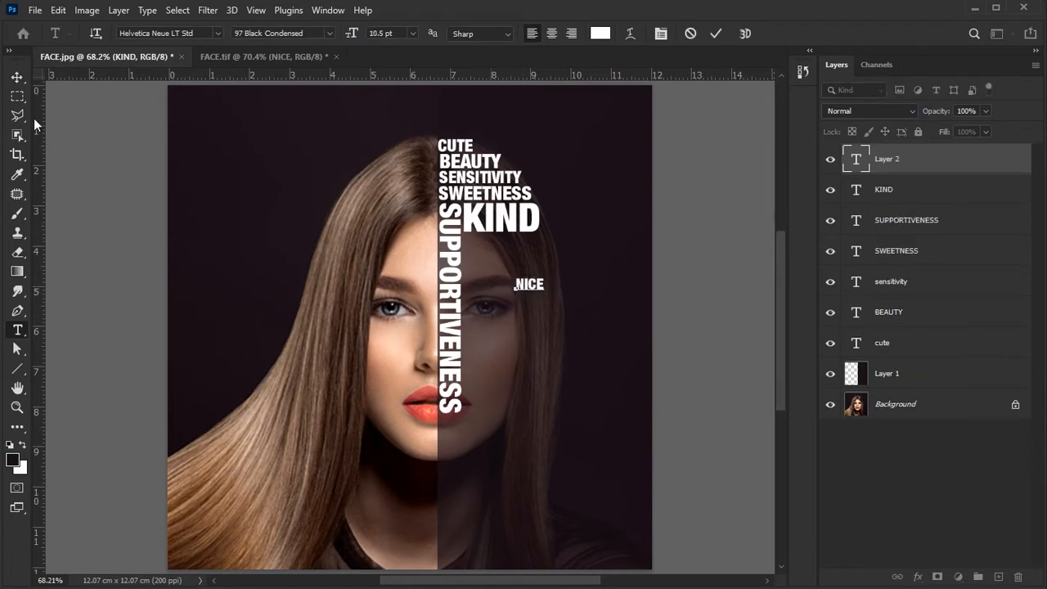
pyautogui.click(18, 76)
pyautogui.moveTo(528, 285)
pyautogui.mouseDown()
pyautogui.moveTo(471, 242)
pyautogui.moveTo(531, 270)
pyautogui.mouseUp()
pyautogui.hotkey('ctrl', 't')
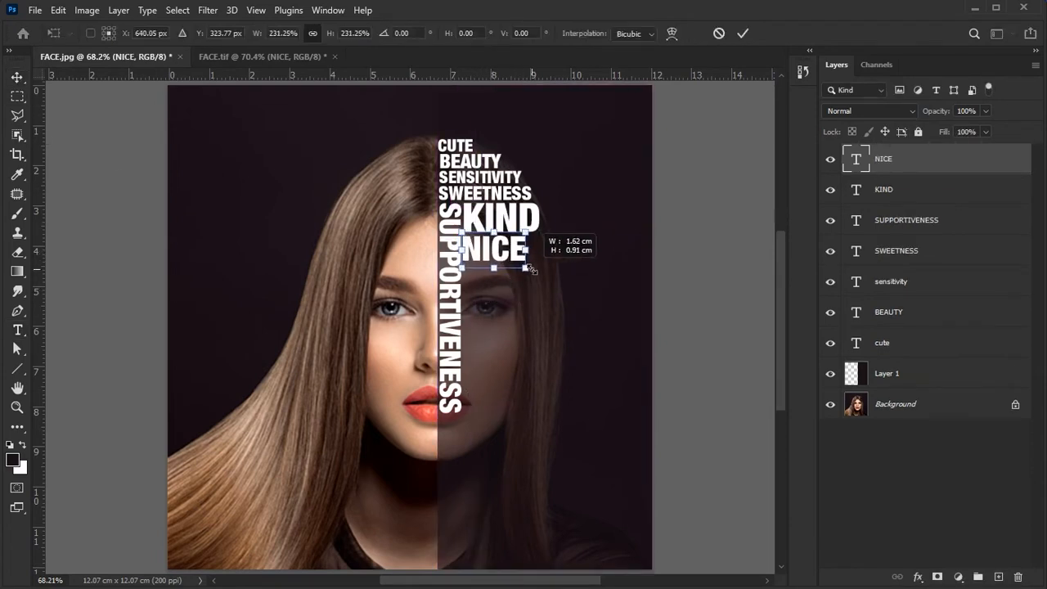
pyautogui.press('Return')
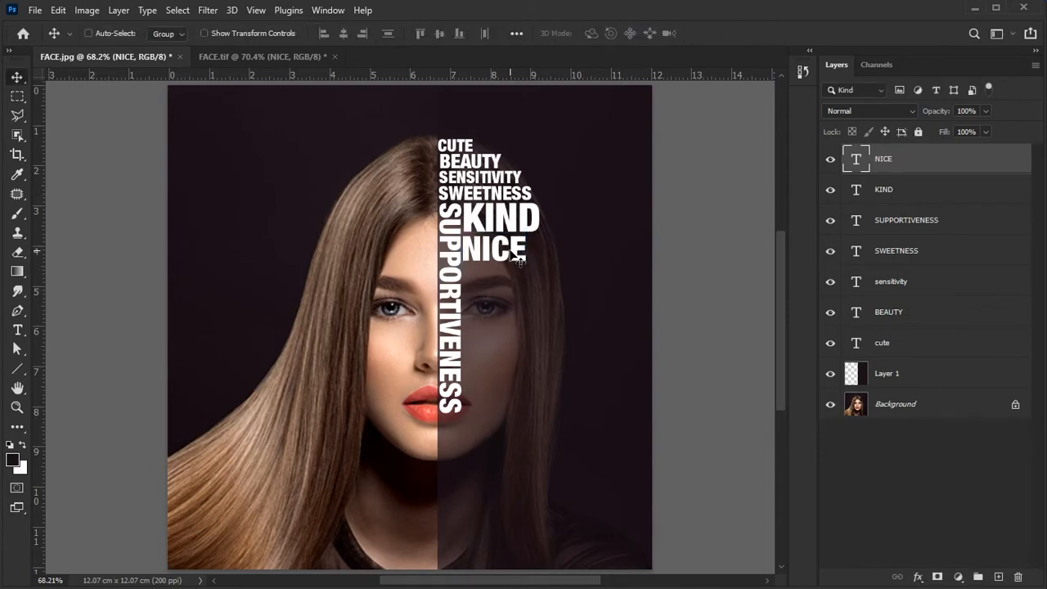
# - Add a second BEAUTY text and fit it to the width of NICE directly below it
pyautogui.press('t')
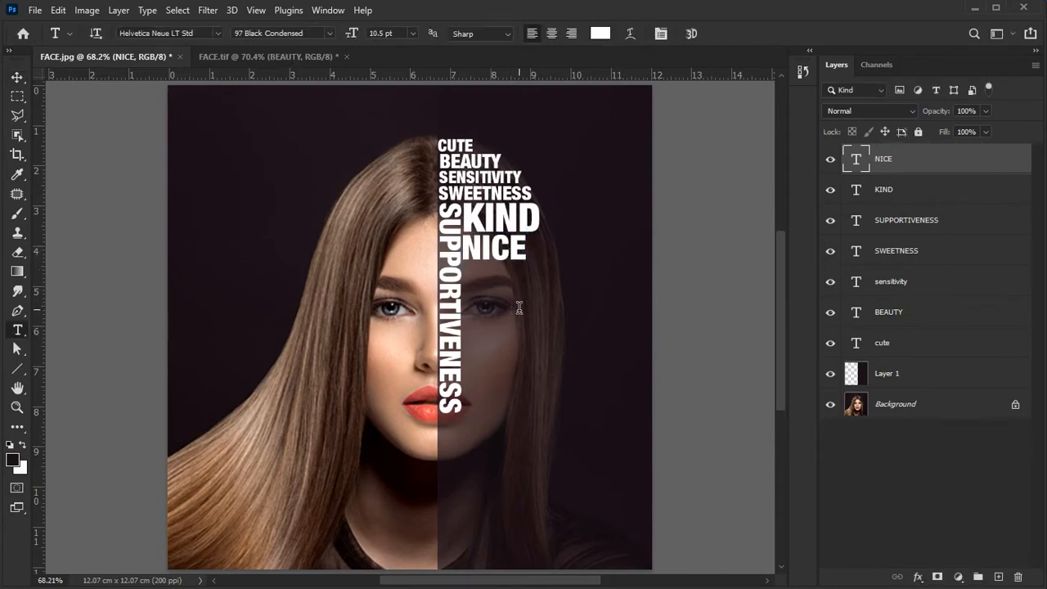
pyautogui.click(518, 307)
pyautogui.write('BEAUTY')
pyautogui.click(16, 78)
pyautogui.moveTo(541, 304); pyautogui.dragTo(528, 283)
pyautogui.hotkey('ctrl', 't')
pyautogui.press('Return')
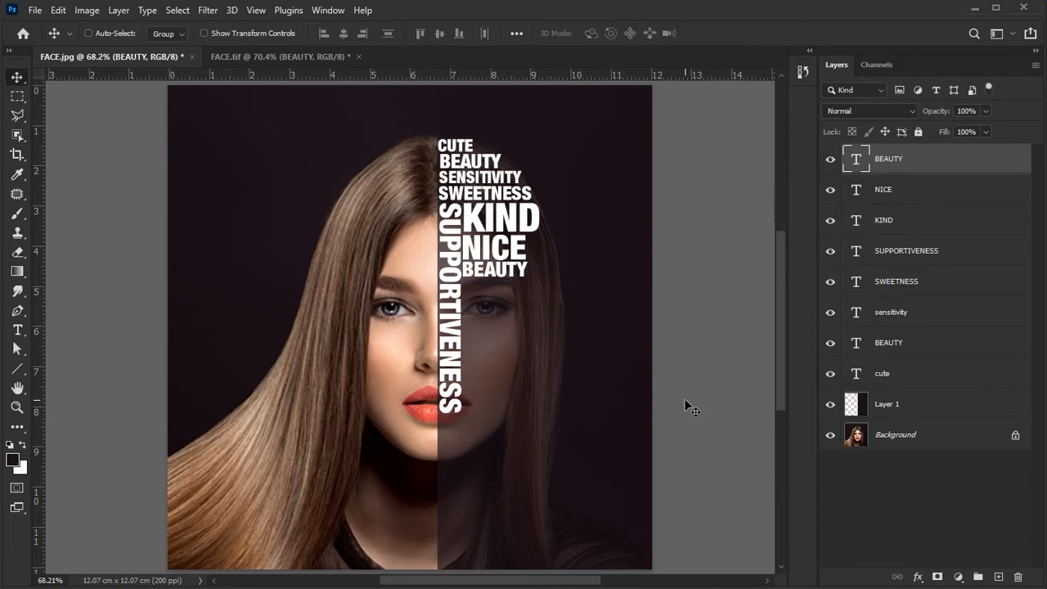
# - Add a second CUTE text over the hair beside the cheek and rotate it 90° clockwise
pyautogui.click(18, 330)
pyautogui.click(539, 337)
pyautogui.write('CUTE')
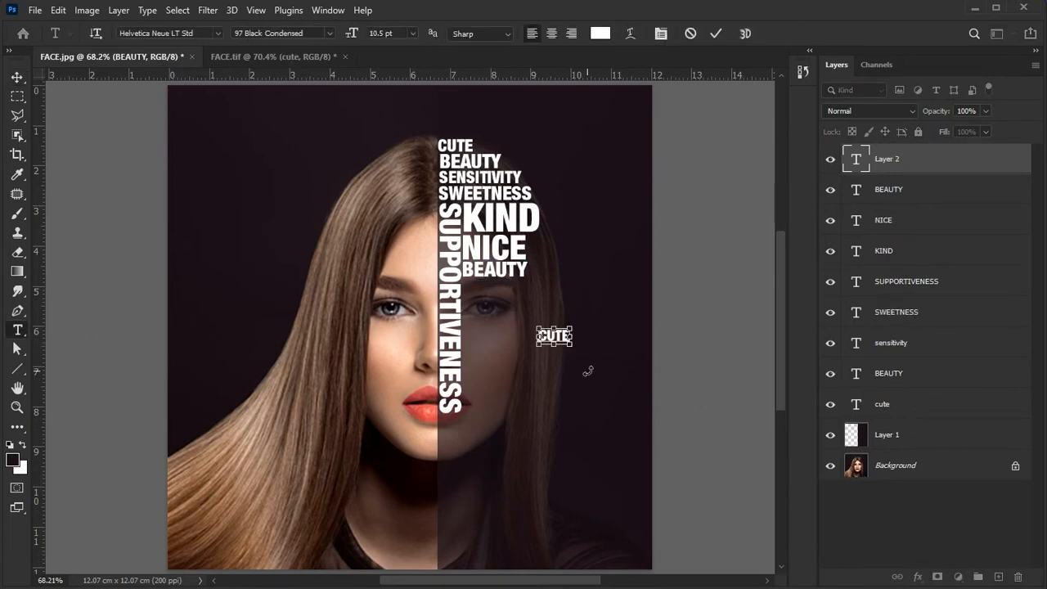
pyautogui.click(15, 82)
pyautogui.hotkey('ctrl', 't')
pyautogui.rightClick(572, 336)
pyautogui.click(636, 290)
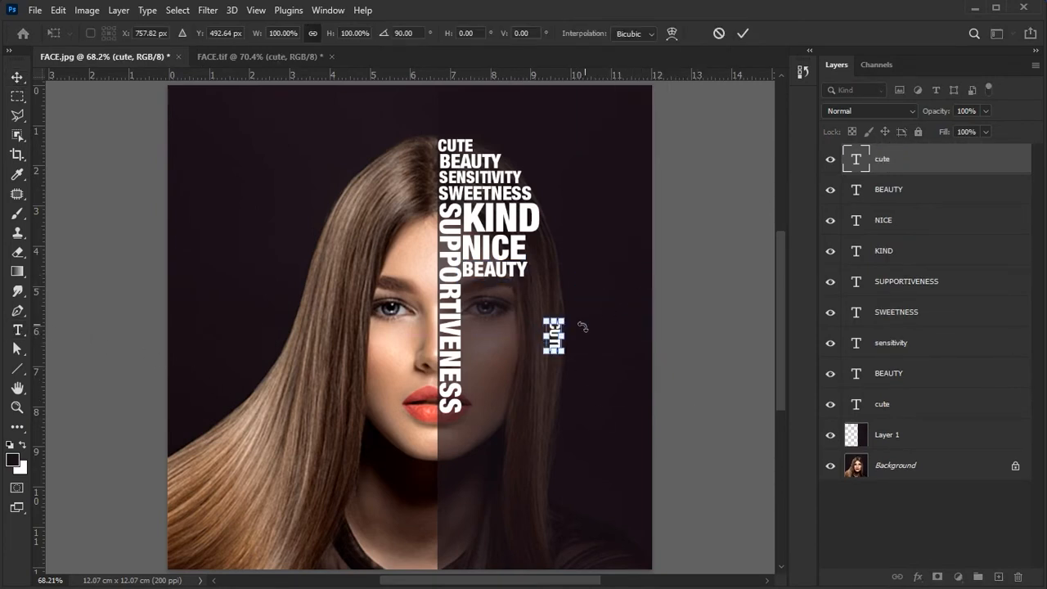
pyautogui.press('Return')
# - Enlarge the vertical CUTE and place it directly beside NICE and the BEAUTY below it, under the end of KIND
pyautogui.moveTo(553, 335); pyautogui.dragTo(553, 291)
pyautogui.hotkey('ctrl', 't')
pyautogui.press('Return')
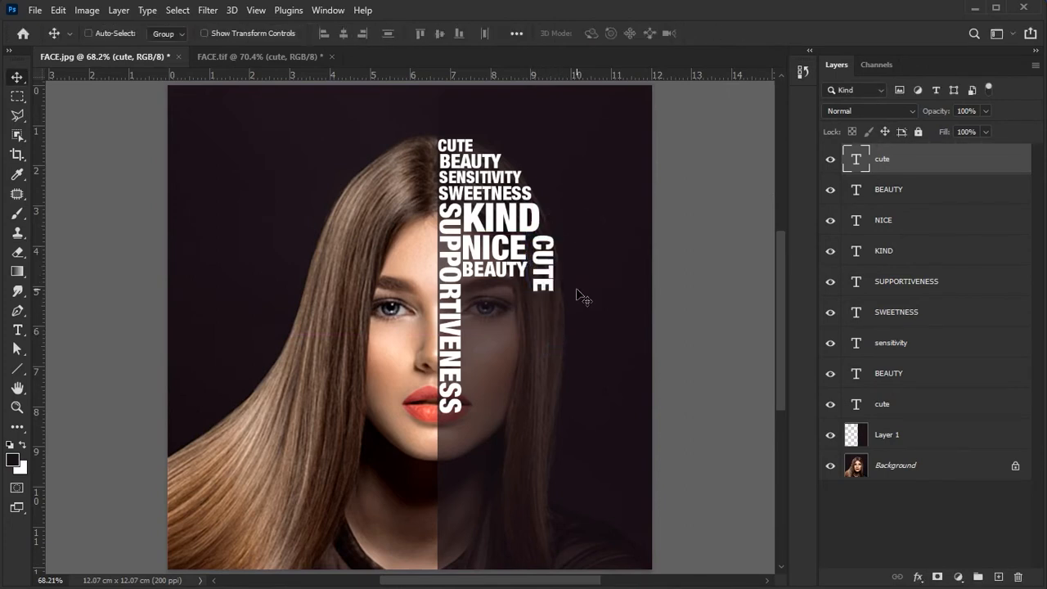
pyautogui.press('Up')
pyautogui.press('Up')
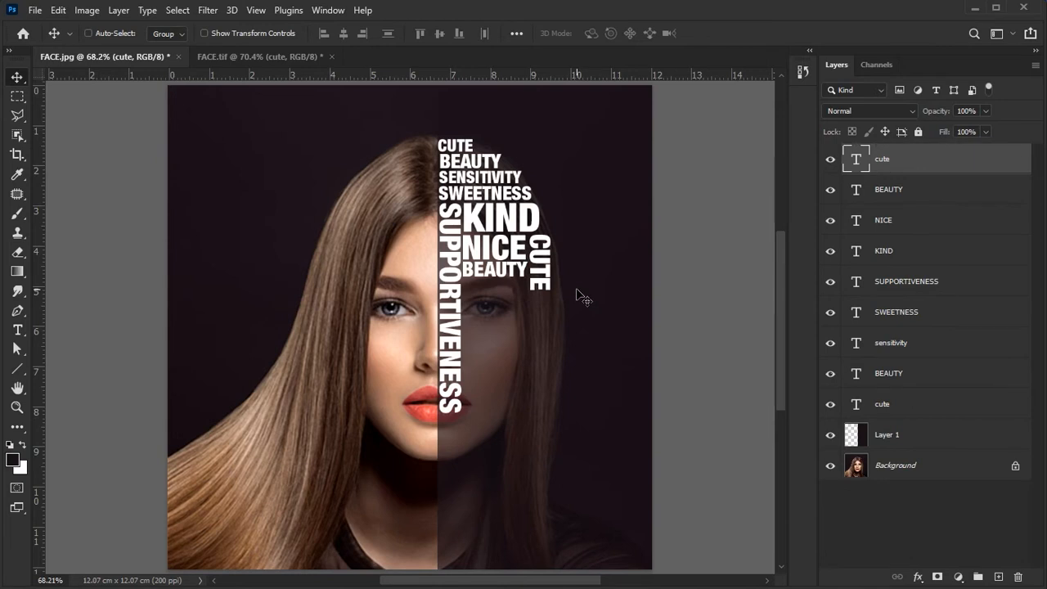
# - Scale the vertical CUTE to about 117% and nudge it closer to NICE and BEAUTY
pyautogui.hotkey('ctrl', 't')
pyautogui.moveTo(553, 291); pyautogui.dragTo(559, 300)
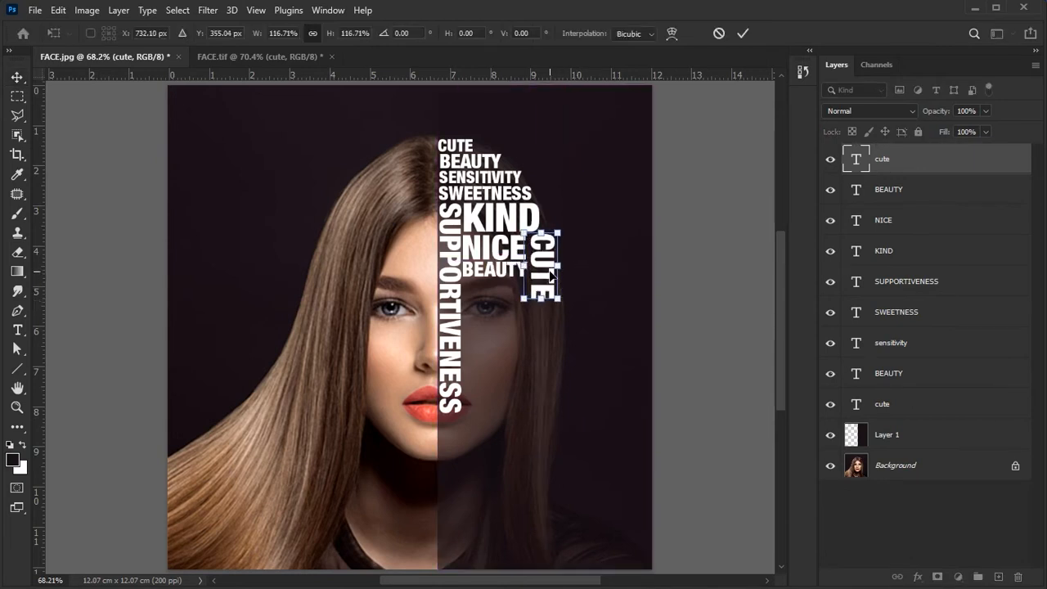
pyautogui.press('Left')
pyautogui.press('Left')
pyautogui.press('Return')
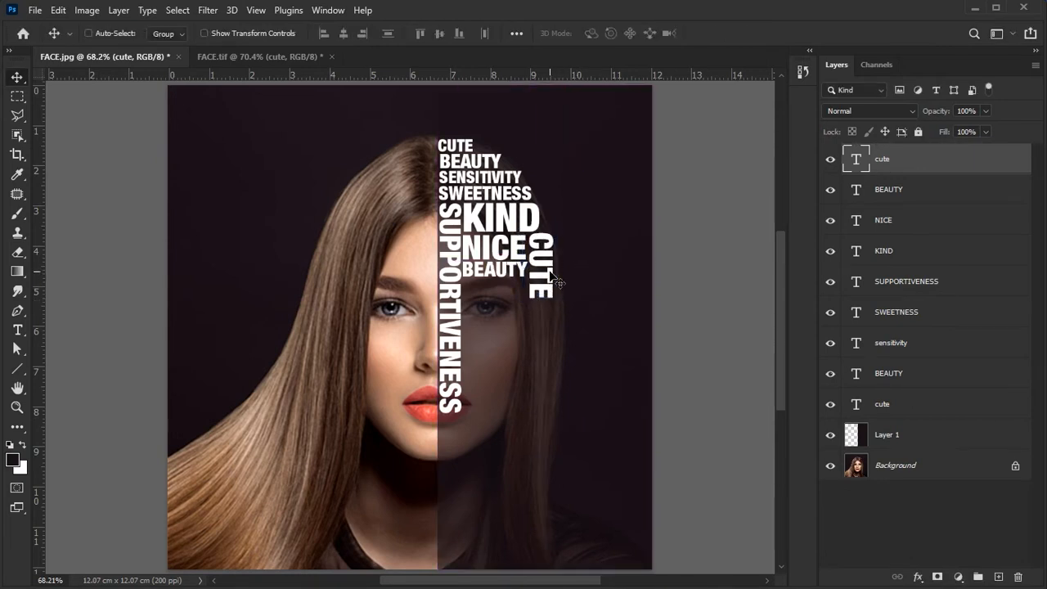
# - Add a third BEAUTY text, enlarge it and place it over the eye area, spanning from the vertical SUPPORTIVENESS to the hair's edge
pyautogui.click(16, 331)
pyautogui.click(543, 341)
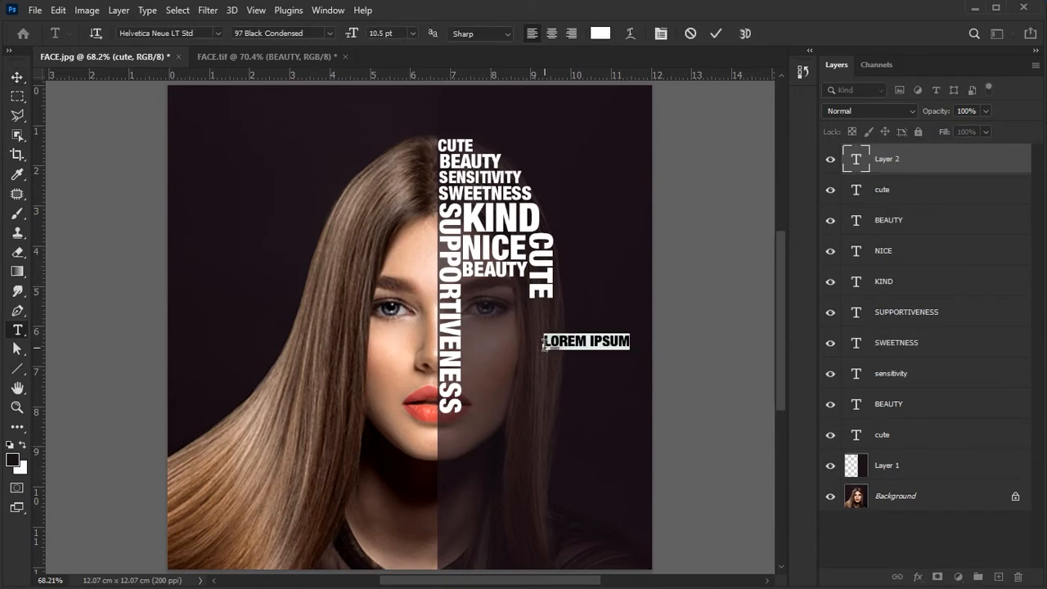
pyautogui.write('BEAUTY')
pyautogui.click(17, 77)
pyautogui.moveTo(558, 344)
pyautogui.mouseDown()
pyautogui.moveTo(480, 318)
pyautogui.moveTo(565, 345)
pyautogui.mouseUp()
pyautogui.hotkey('ctrl', 't')
pyautogui.press('Return')
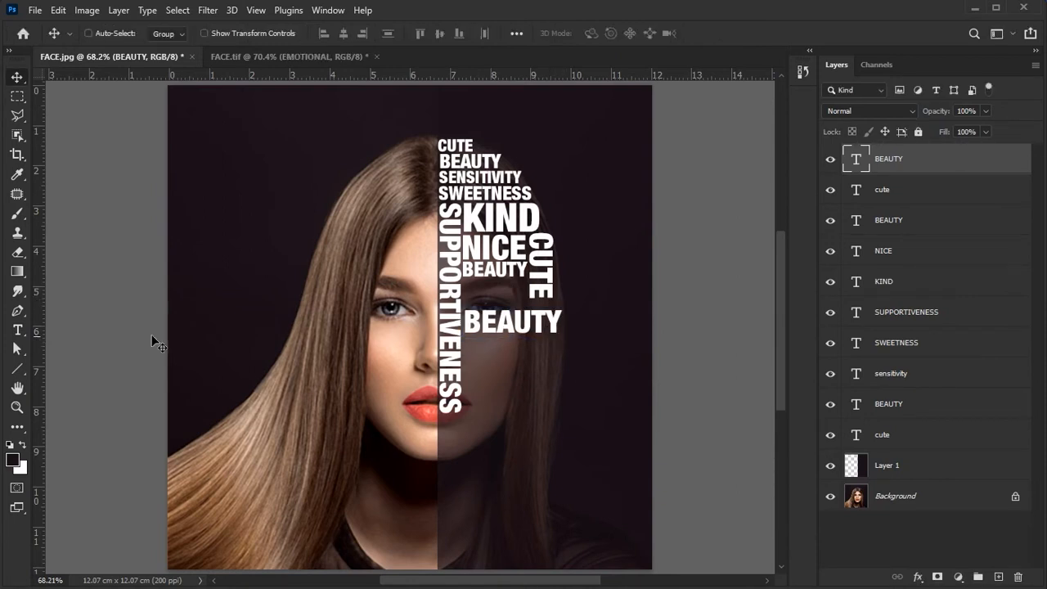
# - Add the text EMOTIONAL directly below the smaller BEAUTY and fit it to that word's width
pyautogui.click(25, 331)
pyautogui.click(519, 372)
pyautogui.write('EMOTIONAL')
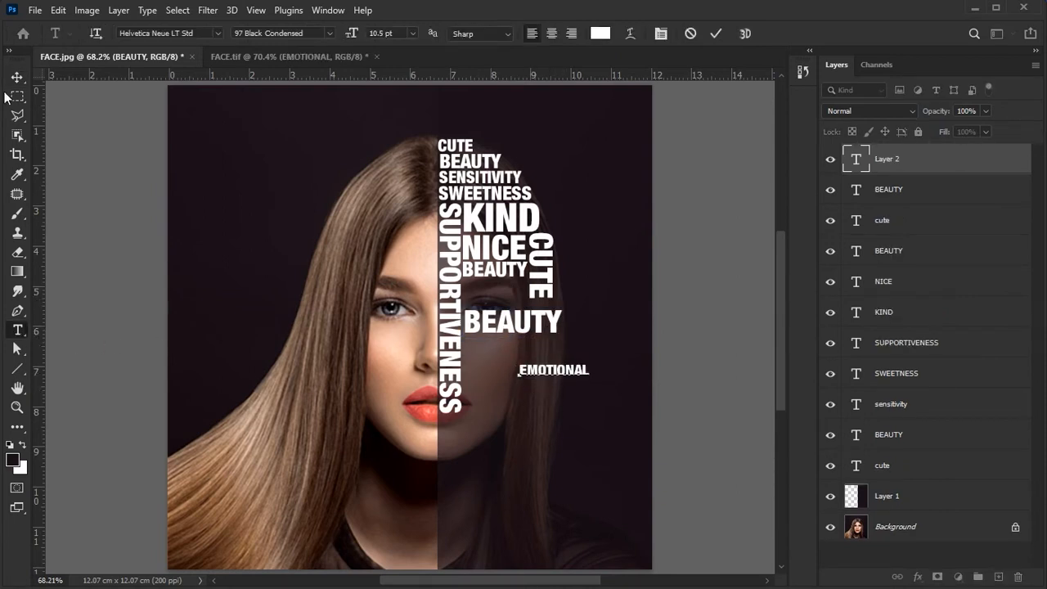
pyautogui.click(17, 77)
pyautogui.moveTo(558, 372); pyautogui.dragTo(529, 280)
pyautogui.hotkey('ctrl', 't')
pyautogui.press('Return')
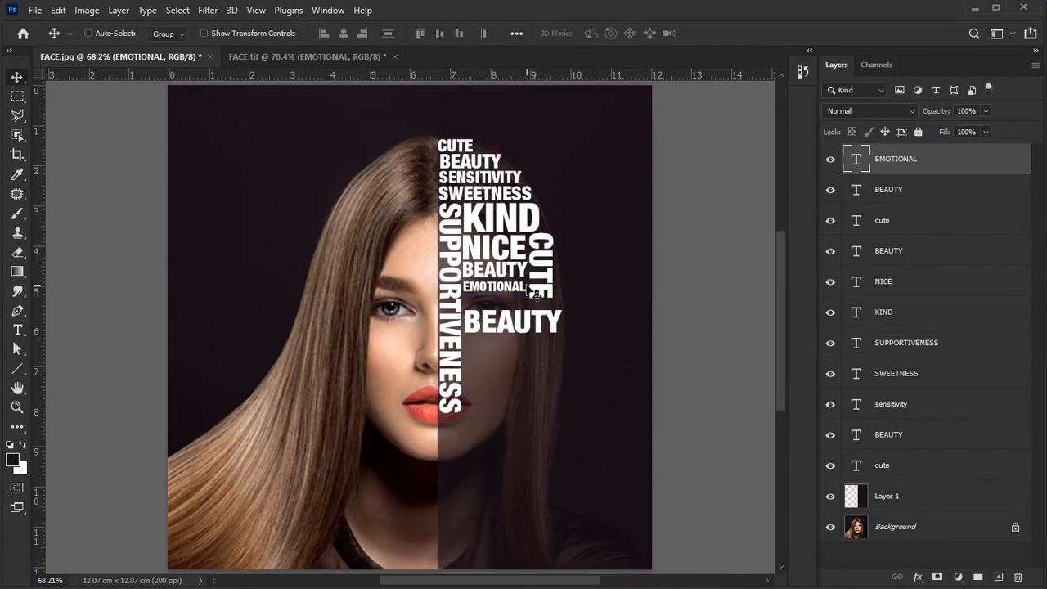
# - Nudge the large BEAUTY upward toward EMOTIONAL, leaving room for one small line of text between them
pyautogui.scroll(1, 529, 292)
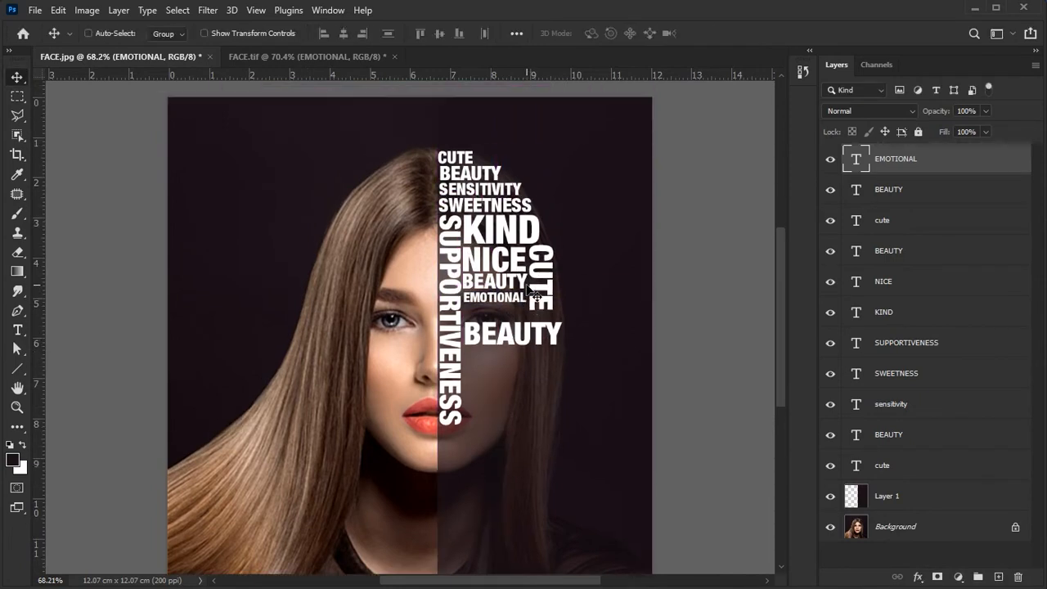
pyautogui.keyDown('ctrl'); pyautogui.click(529, 348); pyautogui.keyUp('ctrl')
pyautogui.press('Up')
pyautogui.press('Up')
pyautogui.press('Up')
pyautogui.press('Up')
pyautogui.press('Up')
pyautogui.press('Up')
pyautogui.press('Up')
pyautogui.press('Up')
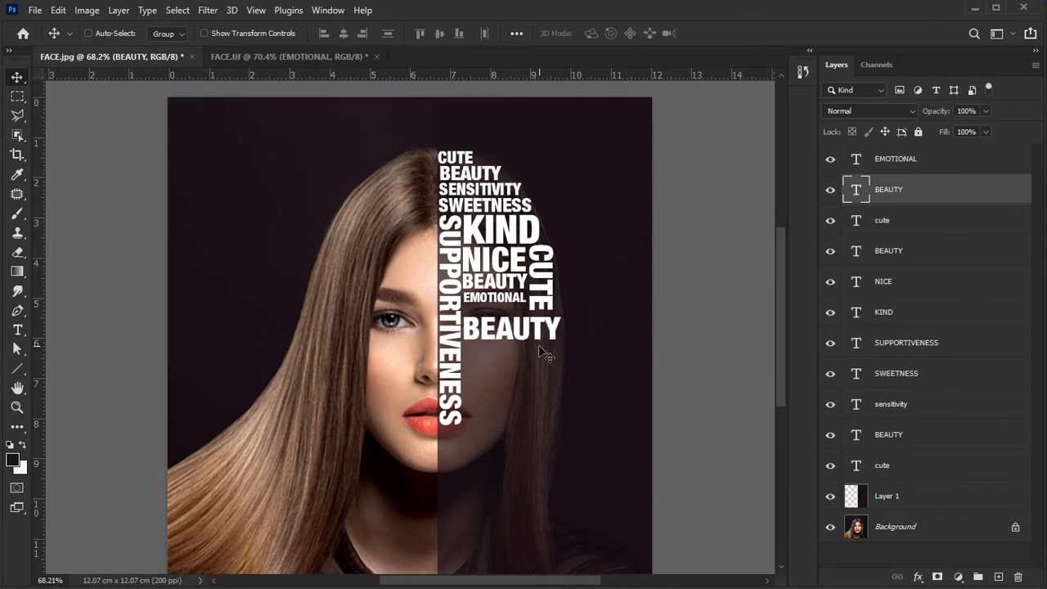
pyautogui.press('Up')
pyautogui.press('Up')
pyautogui.scroll(-1, 496, 343)
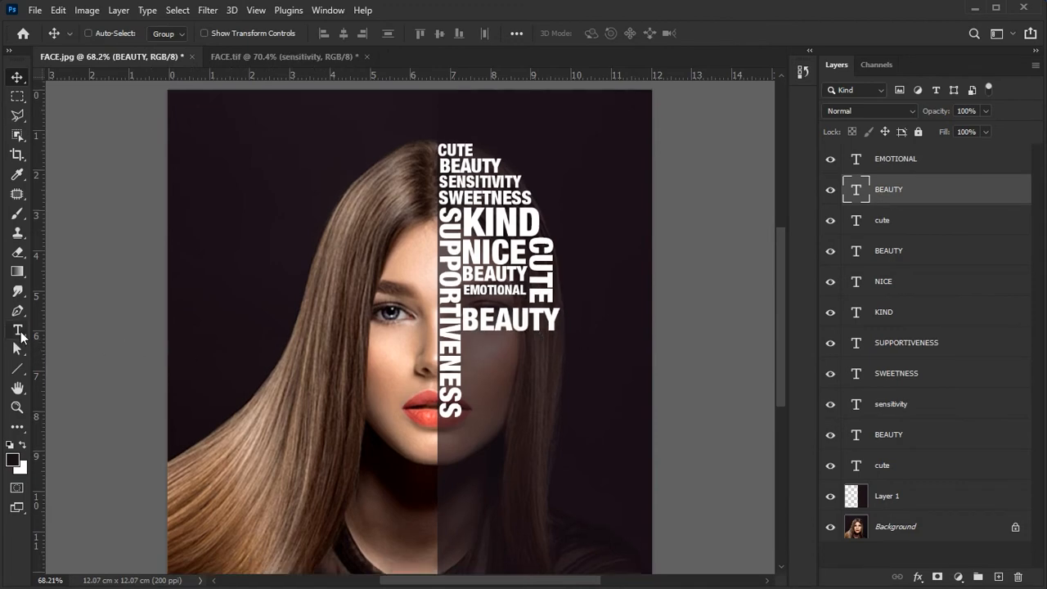
# - Add a second SENSITIVITY text between EMOTIONAL and the large BEAUTY and fit it to the width of EMOTIONAL
pyautogui.click(17, 330)
pyautogui.click(529, 368)
pyautogui.write('SENSITIVITY')
pyautogui.click(15, 77)
pyautogui.moveTo(551, 376); pyautogui.dragTo(487, 315)
pyautogui.hotkey('ctrl', '1')
pyautogui.hotkey('ctrl', 't')
pyautogui.moveTo(595, 302); pyautogui.dragTo(583, 300)
pyautogui.press('Return')
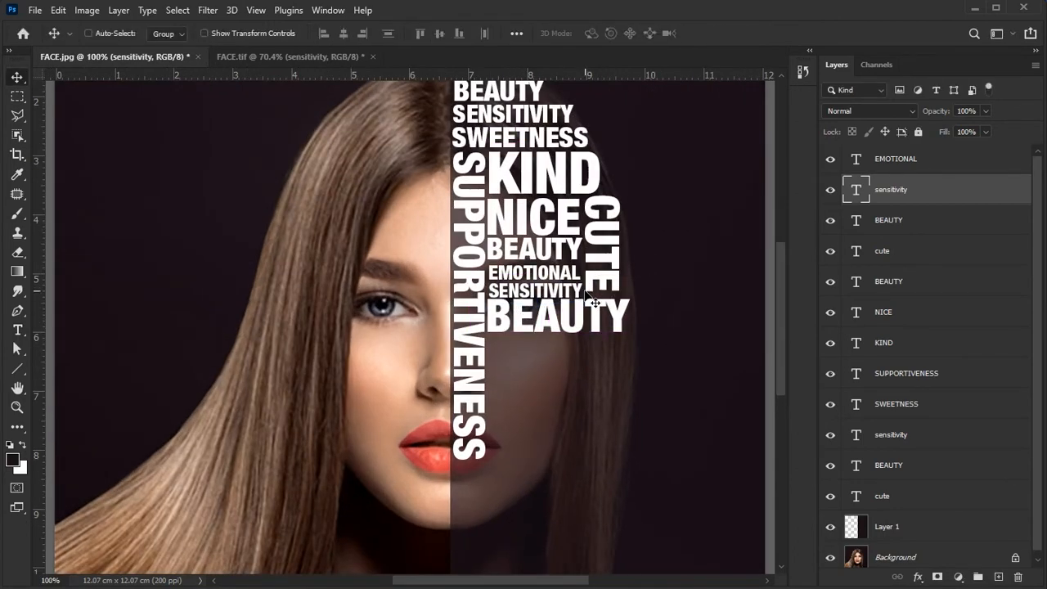
# - Fine-tune the spacing by nudging the large BEAUTY slightly down and the new SENSITIVITY slightly toward SUPPORTIVENESS
pyautogui.keyDown('ctrl'); pyautogui.click(584, 315); pyautogui.keyUp('ctrl')
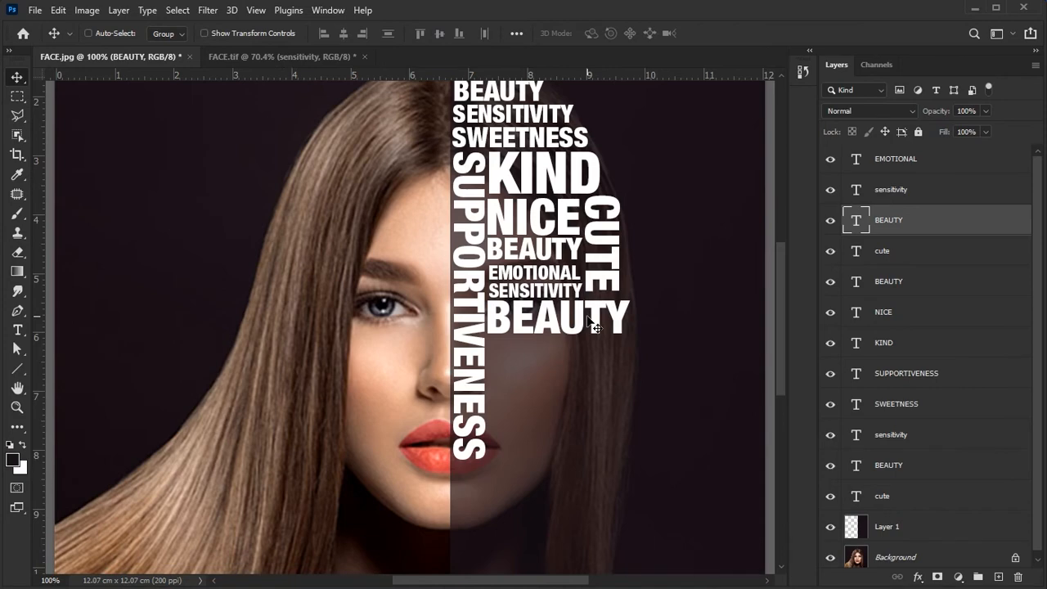
pyautogui.keyDown('ctrl'); pyautogui.click(525, 292); pyautogui.keyUp('ctrl')
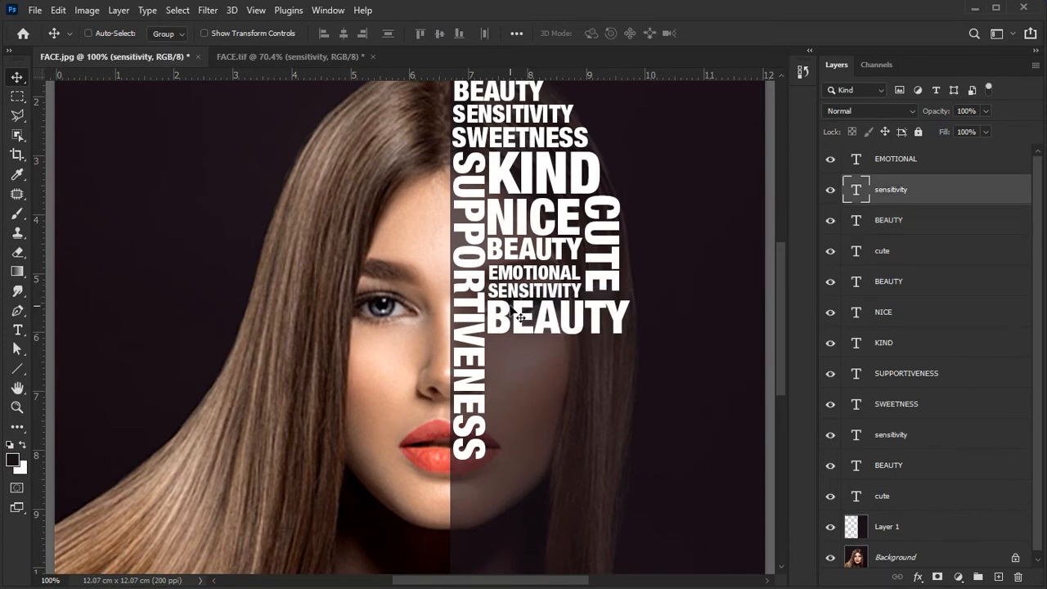
pyautogui.hotkey('ctrl', '0')
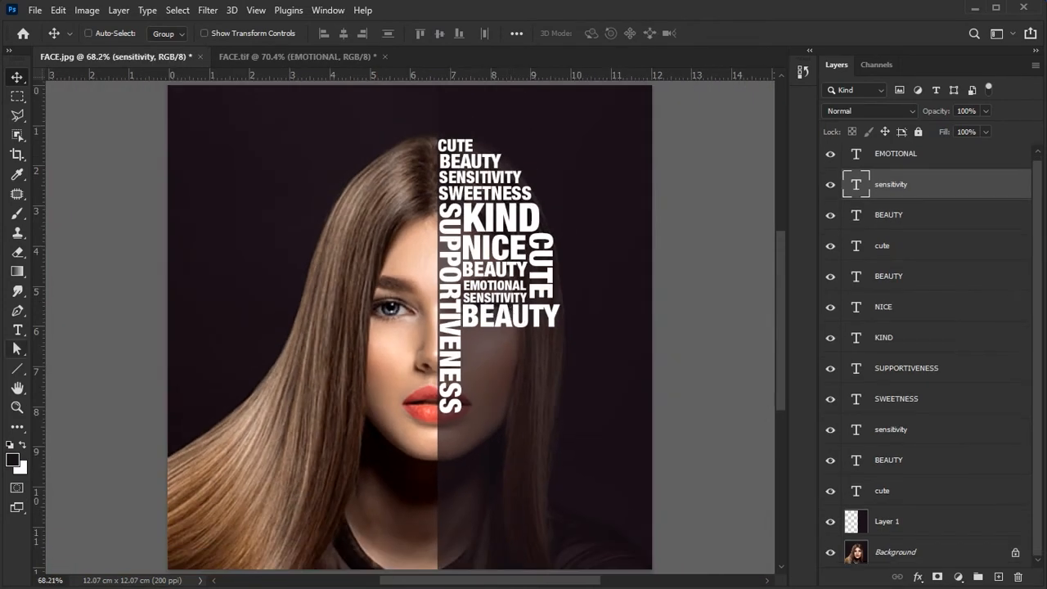
# - Add a second EMOTIONAL text directly below the large BEAUTY and scale it to about 149%
pyautogui.press('t')
pyautogui.click(512, 396)
pyautogui.write('EMOTIONAL')
pyautogui.click(17, 76)
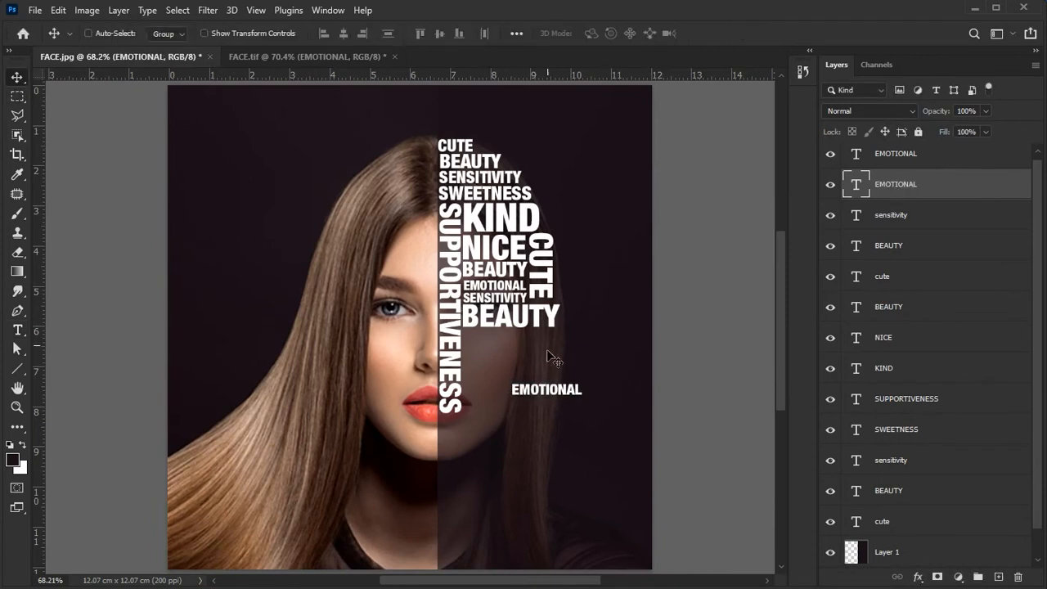
pyautogui.moveTo(645, 437); pyautogui.dragTo(596, 385)
pyautogui.press('Up')
pyautogui.press('Up')
pyautogui.press('Up')
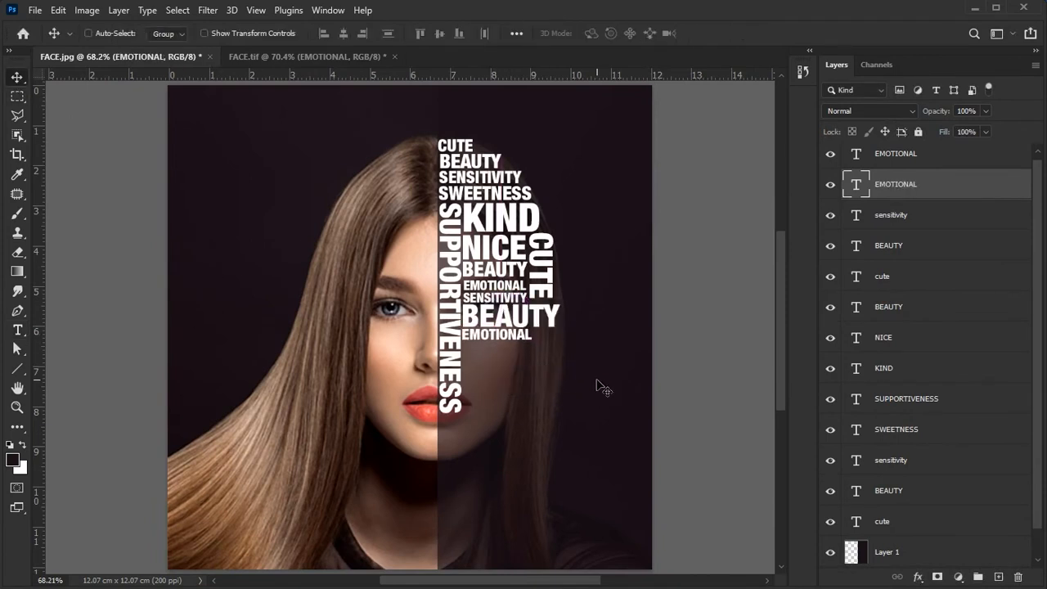
pyautogui.hotkey('ctrl', 't')
pyautogui.moveTo(532, 345); pyautogui.dragTo(570, 357)
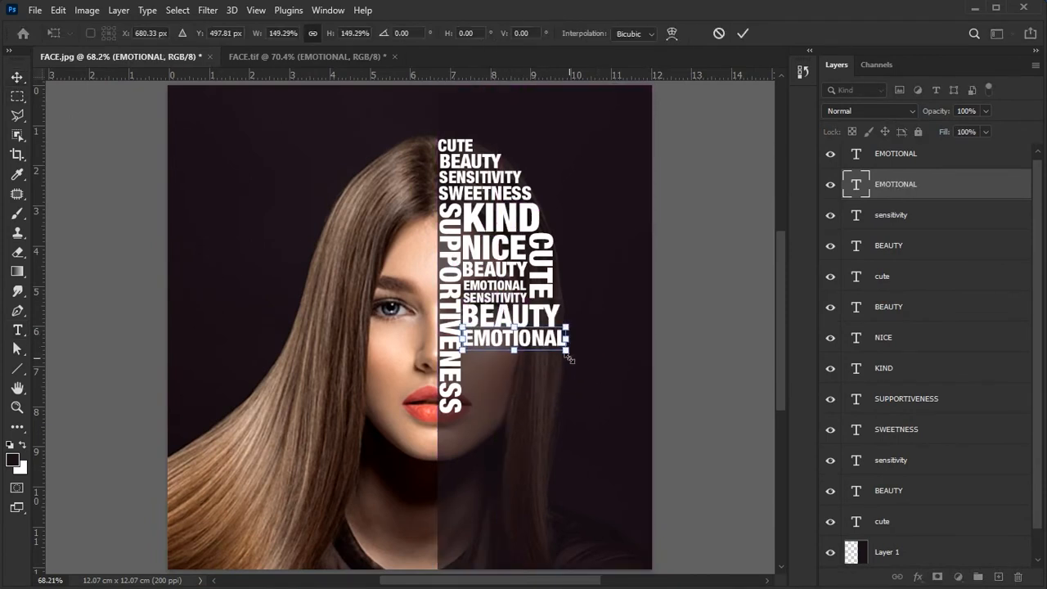
pyautogui.press('Return')
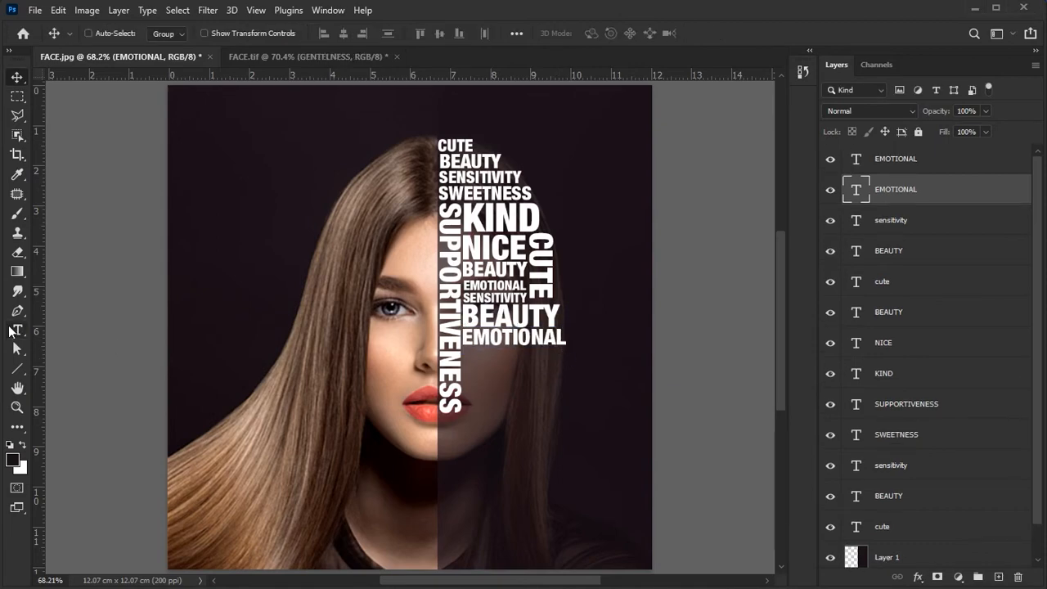
# - Add the text GENTELNESS directly below the large EMOTIONAL and enlarge it to about the same width
pyautogui.click(16, 331)
pyautogui.click(497, 369)
pyautogui.write('GENTELNESS')
pyautogui.click(16, 77)
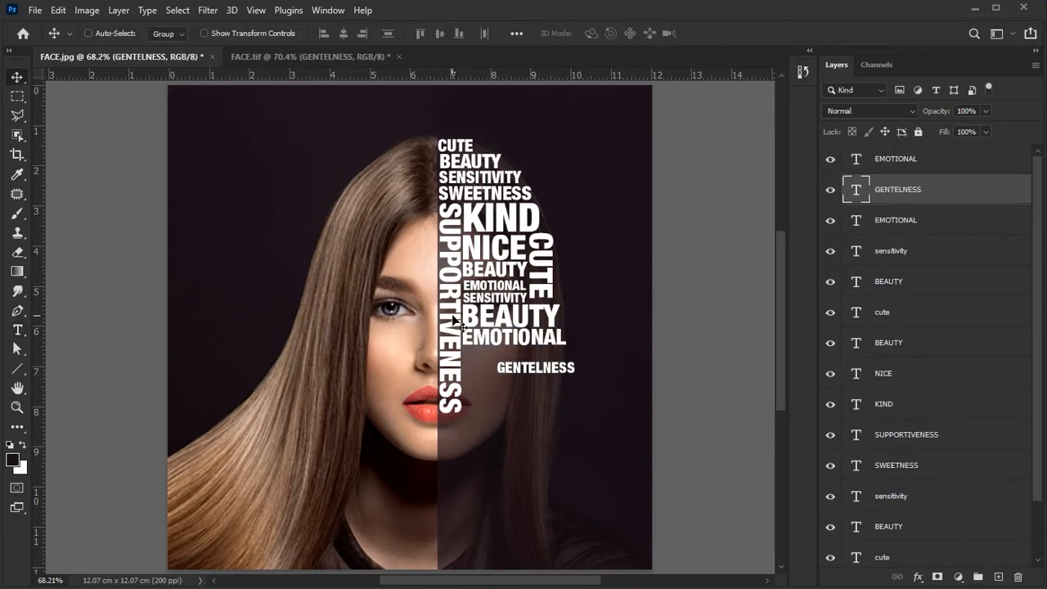
pyautogui.moveTo(537, 372); pyautogui.dragTo(561, 357)
pyautogui.hotkey('ctrl', 't')
pyautogui.press('Return')
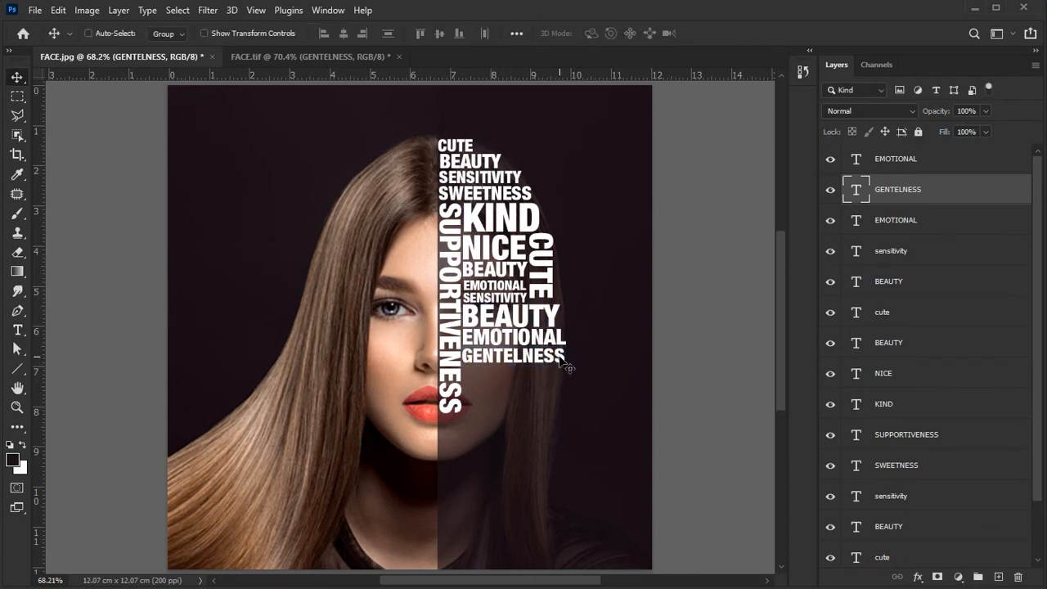
# - Add a second NICE text directly below GENTELNESS and scale it to about 350%
pyautogui.click(16, 330)
pyautogui.click(496, 405)
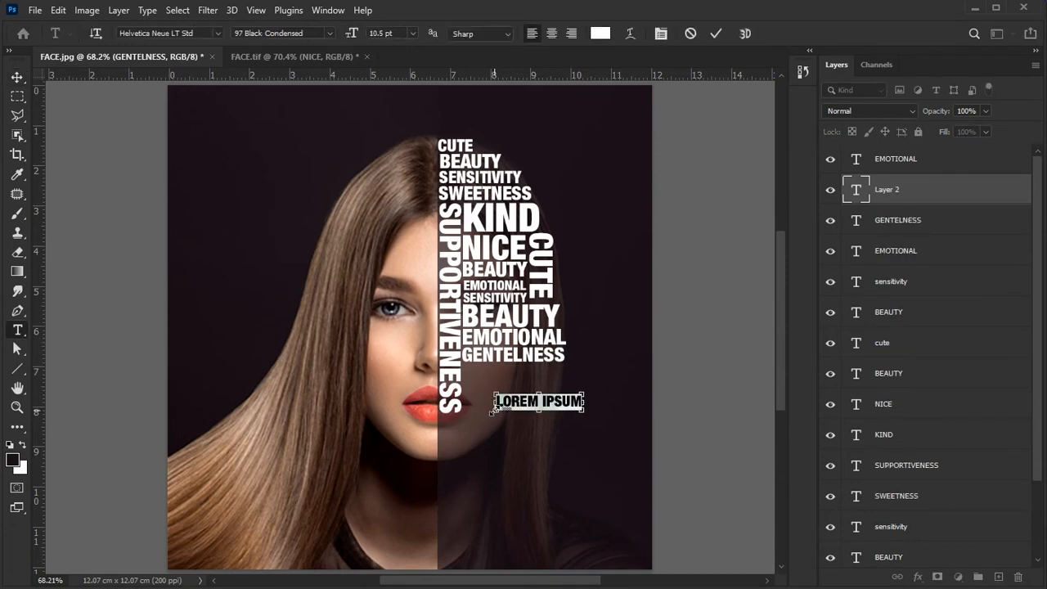
pyautogui.write('NICE')
pyautogui.click(16, 77)
pyautogui.moveTo(530, 418); pyautogui.dragTo(501, 391)
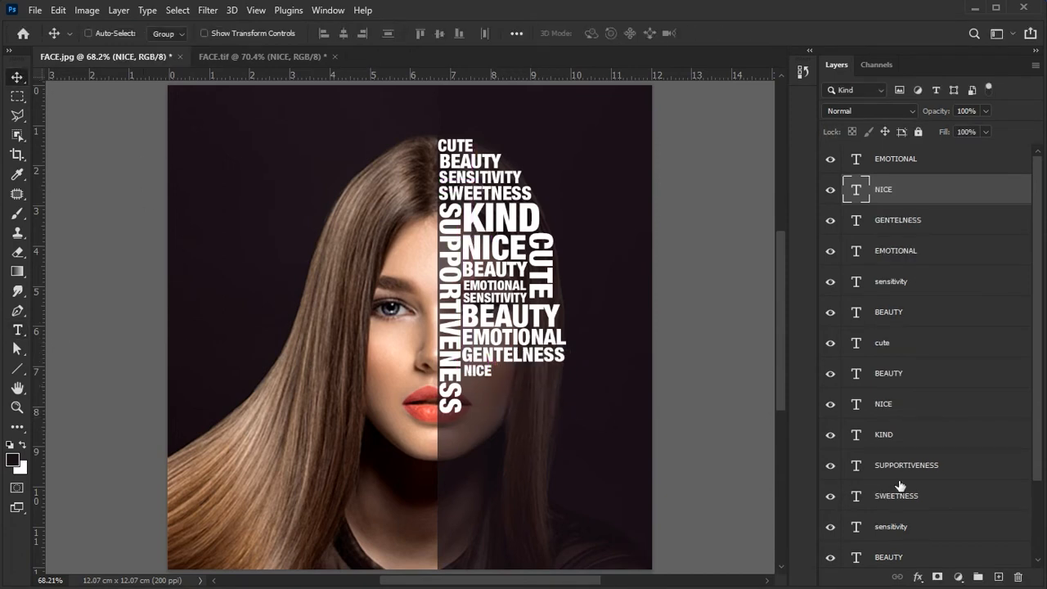
pyautogui.hotkey('ctrl', 't')
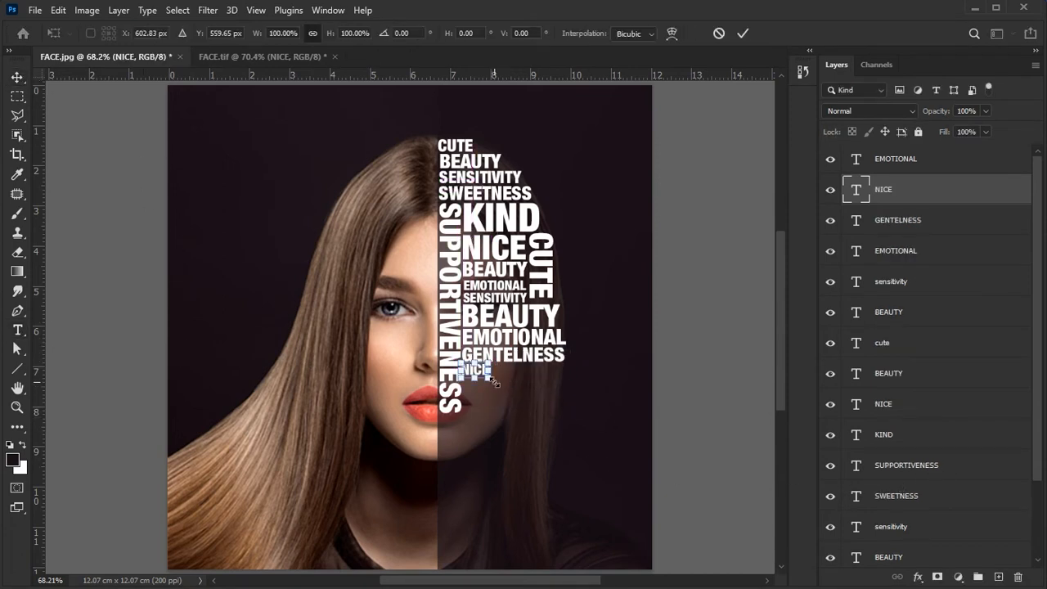
pyautogui.moveTo(493, 382); pyautogui.dragTo(559, 413)
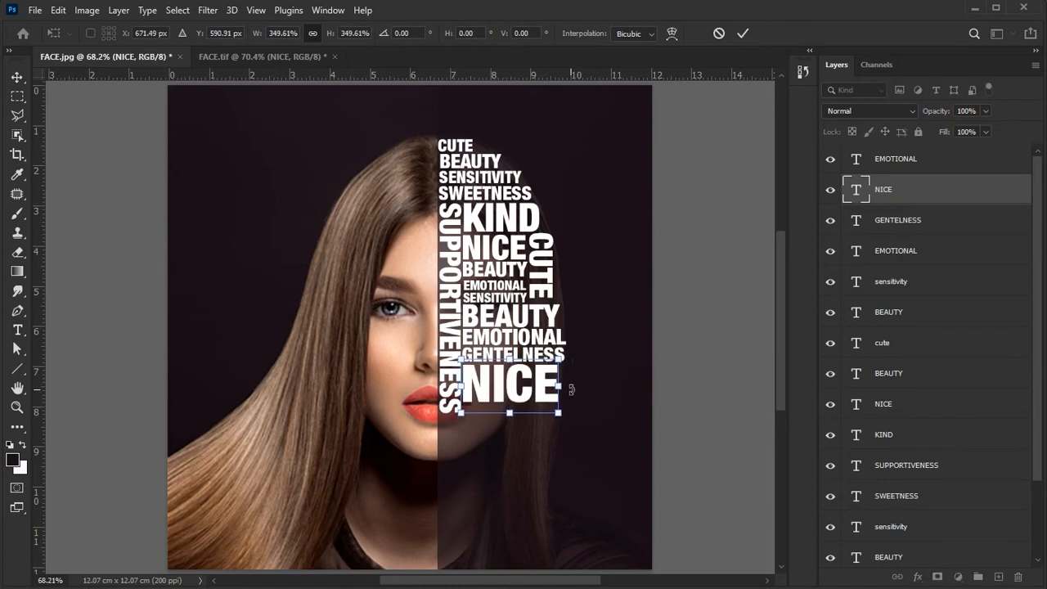
pyautogui.press('Return')
# - Add the text MODESTY below the large NICE, scale it to about 210% and align its start with the face's dividing line
pyautogui.click(17, 329)
pyautogui.click(480, 448)
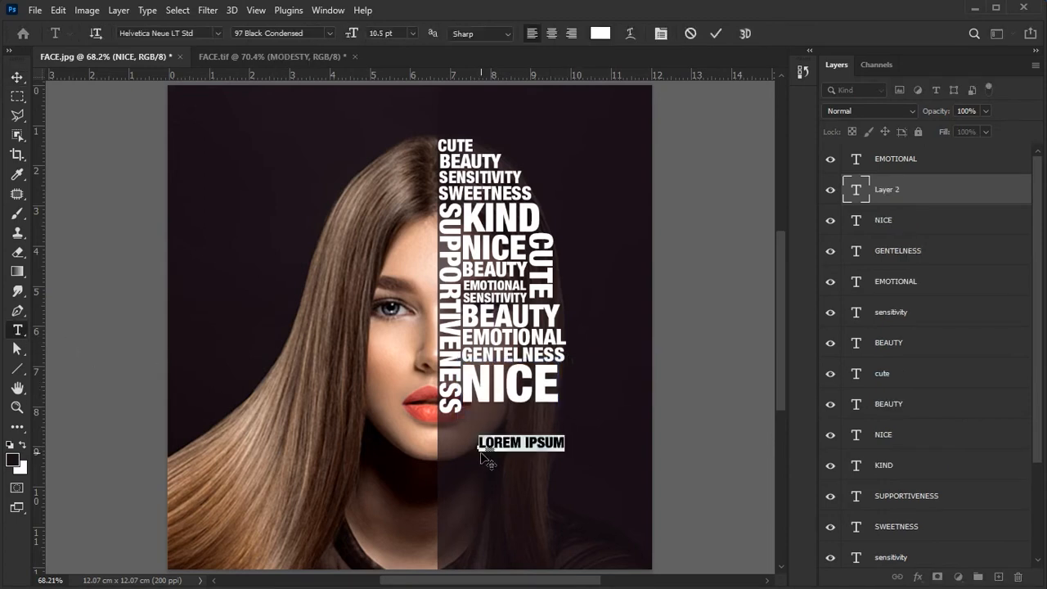
pyautogui.write('MODESTY')
pyautogui.click(17, 77)
pyautogui.moveTo(523, 445); pyautogui.dragTo(556, 435)
pyautogui.hotkey('ctrl', 't')
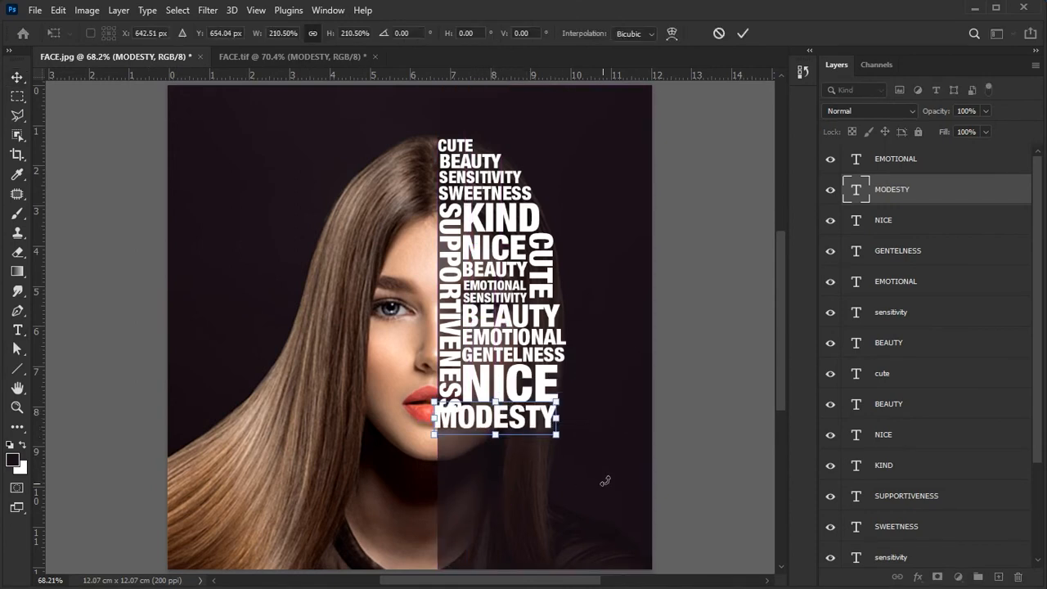
pyautogui.press('Right')
pyautogui.press('Down')
pyautogui.press('Right')
pyautogui.press('Right')
pyautogui.press('Right')
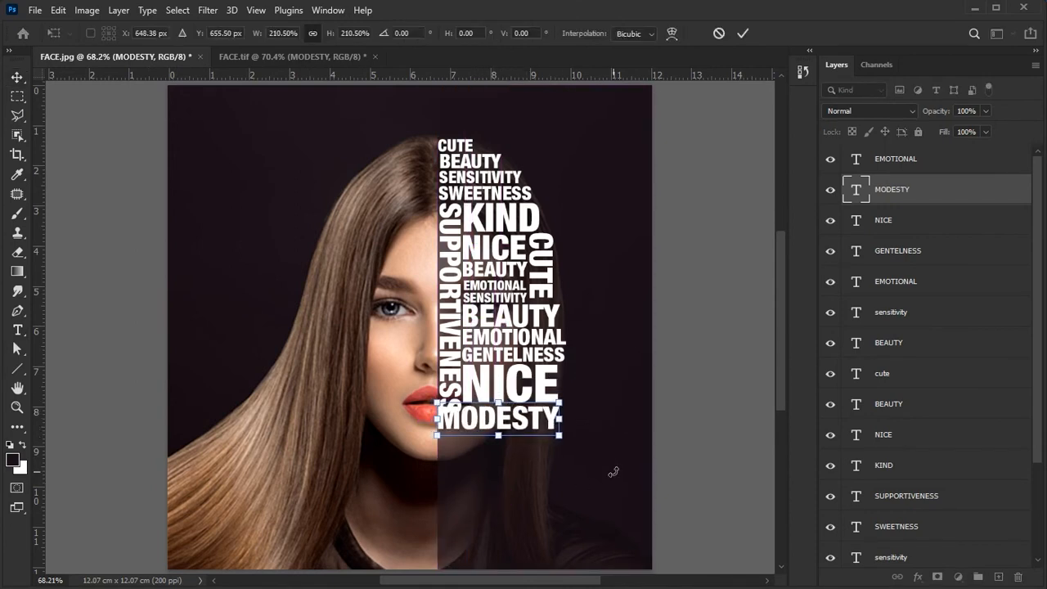
pyautogui.press('Return')
# - Scale the vertical SUPPORTIVENESS down slightly so that it ends just above MODESTY
pyautogui.rightClick(457, 372)
pyautogui.click(474, 382)
pyautogui.hotkey('ctrl', 't')
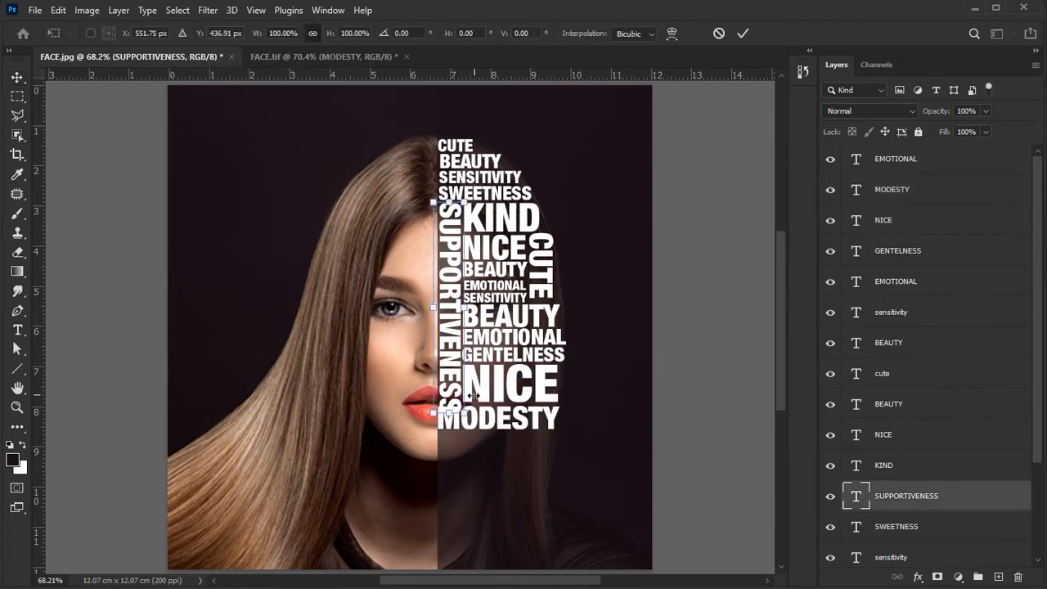
pyautogui.moveTo(463, 413); pyautogui.dragTo(460, 405)
pyautogui.press('Return')
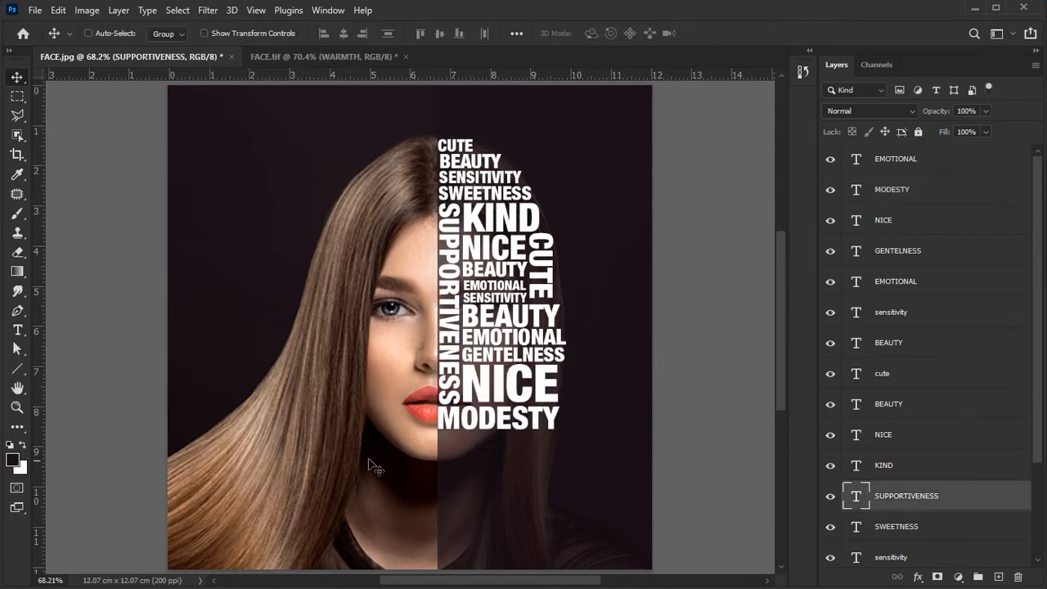
# - Add the text WARMTH directly below MODESTY and enlarge it to nearly the same width
pyautogui.click(18, 329)
pyautogui.click(489, 466)
pyautogui.write('WARMTH')
pyautogui.click(17, 77)
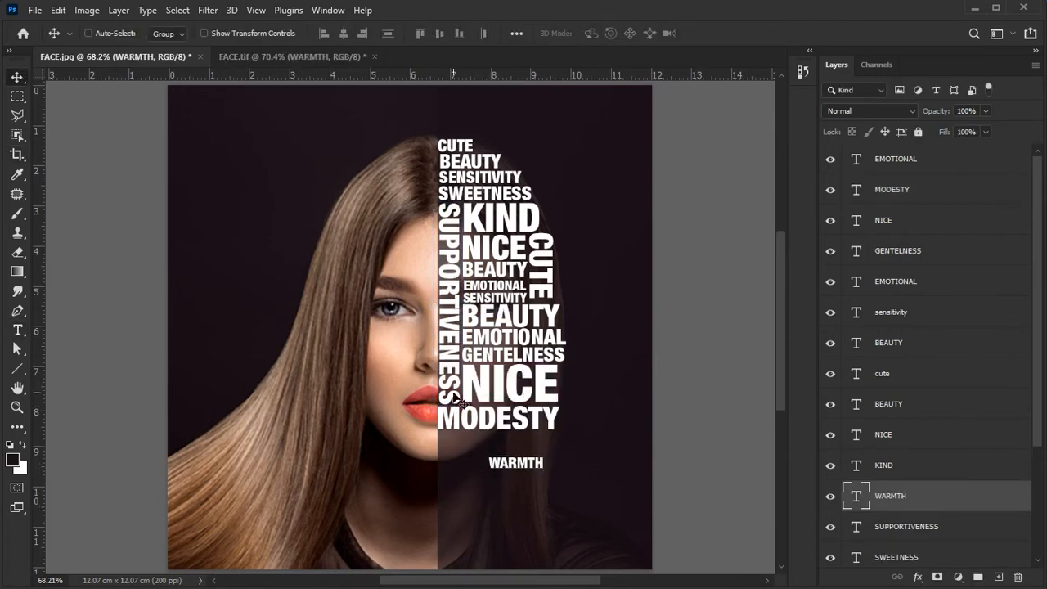
pyautogui.moveTo(508, 457); pyautogui.dragTo(555, 464)
pyautogui.hotkey('ctrl', 't')
pyautogui.press('Return')
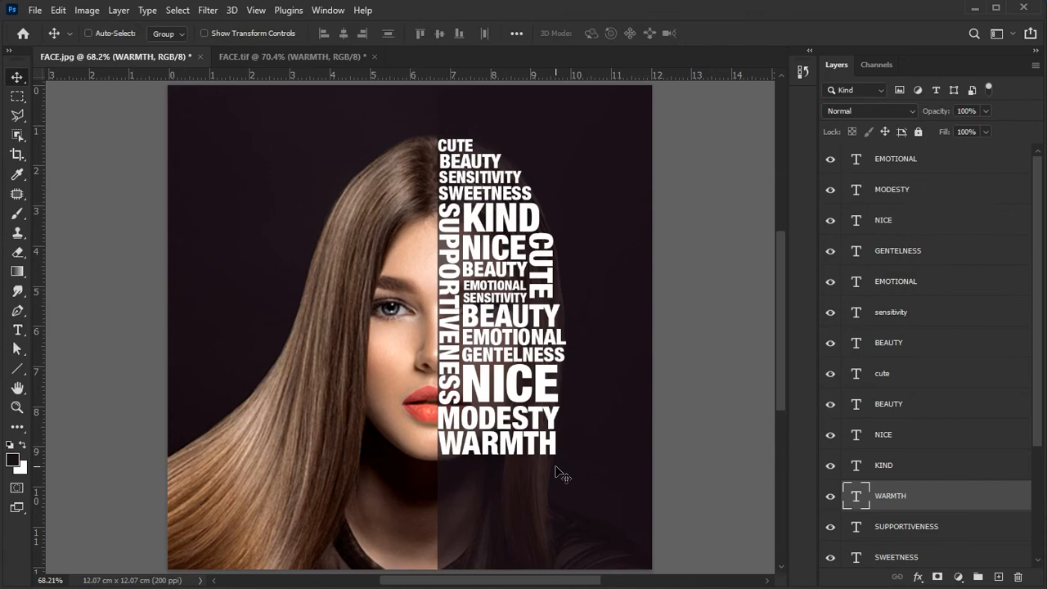
# - Add the text COOL, rotate it 90° clockwise and place it below the W of WARMTH along the face's dividing line
pyautogui.click(18, 330)
pyautogui.click(502, 498)
pyautogui.write('COOL')
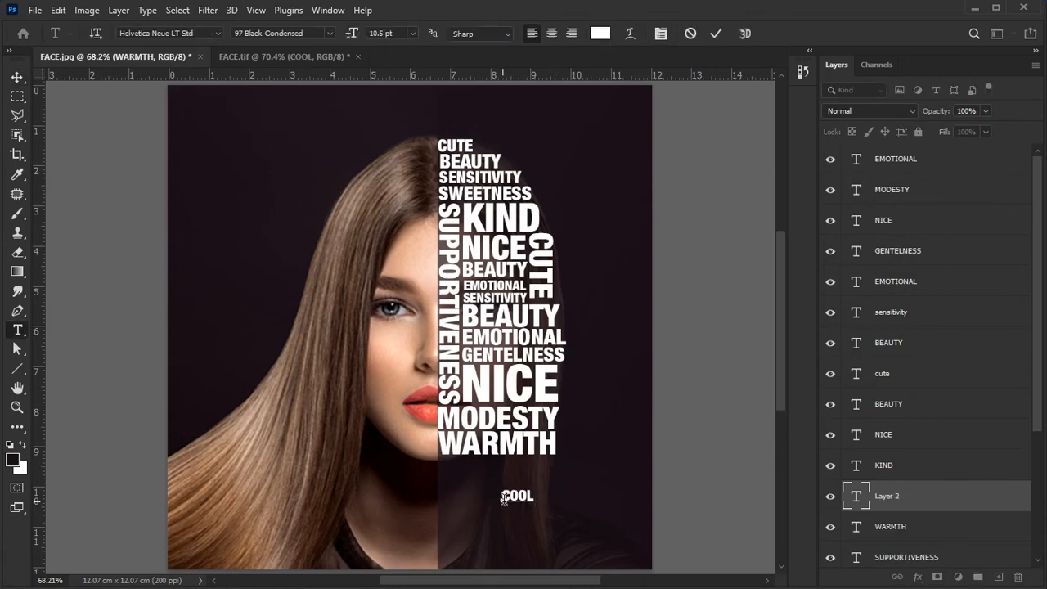
pyautogui.hotkey('ctrl', 't')
pyautogui.rightClick(559, 445)
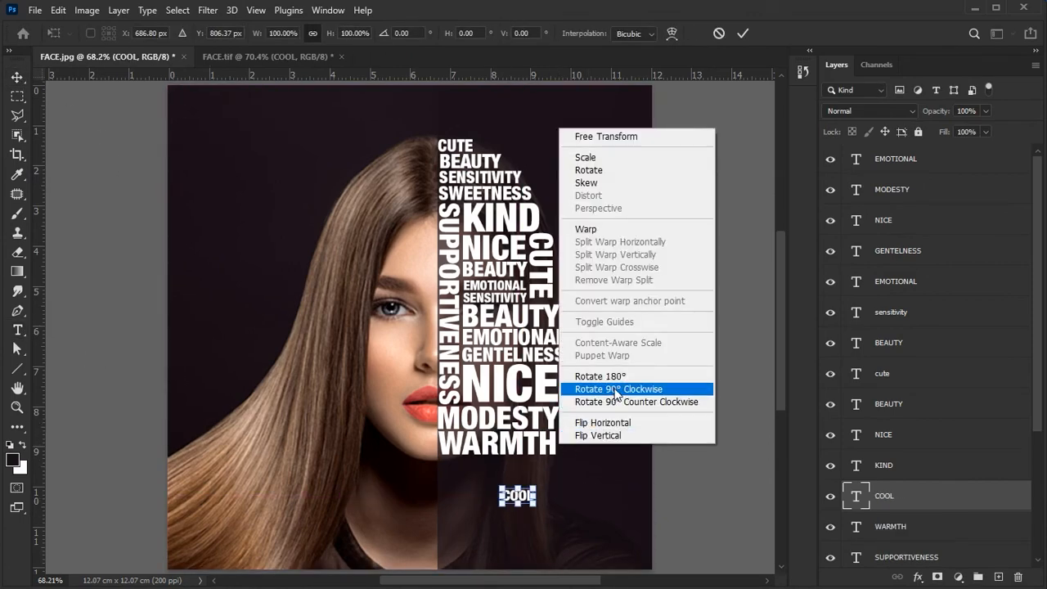
pyautogui.click(609, 390)
pyautogui.press('Return')
pyautogui.moveTo(520, 498); pyautogui.dragTo(449, 475)
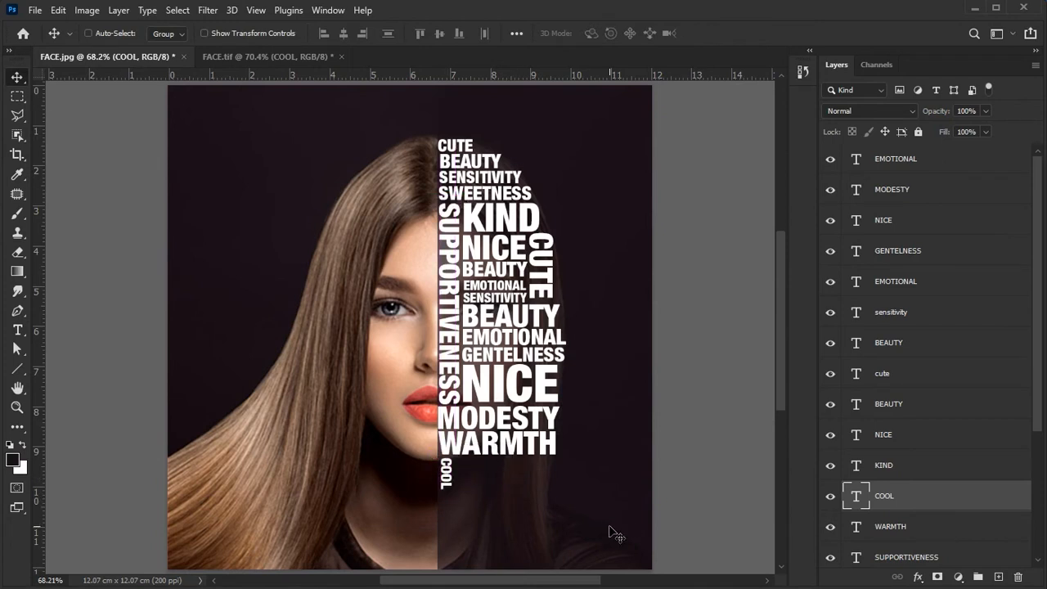
# - Enlarge the vertical COOL below WARMTH, keeping it against the face's dividing line
pyautogui.hotkey('ctrl', 't')
pyautogui.moveTo(456, 504); pyautogui.dragTo(458, 515)
pyautogui.press('Return')
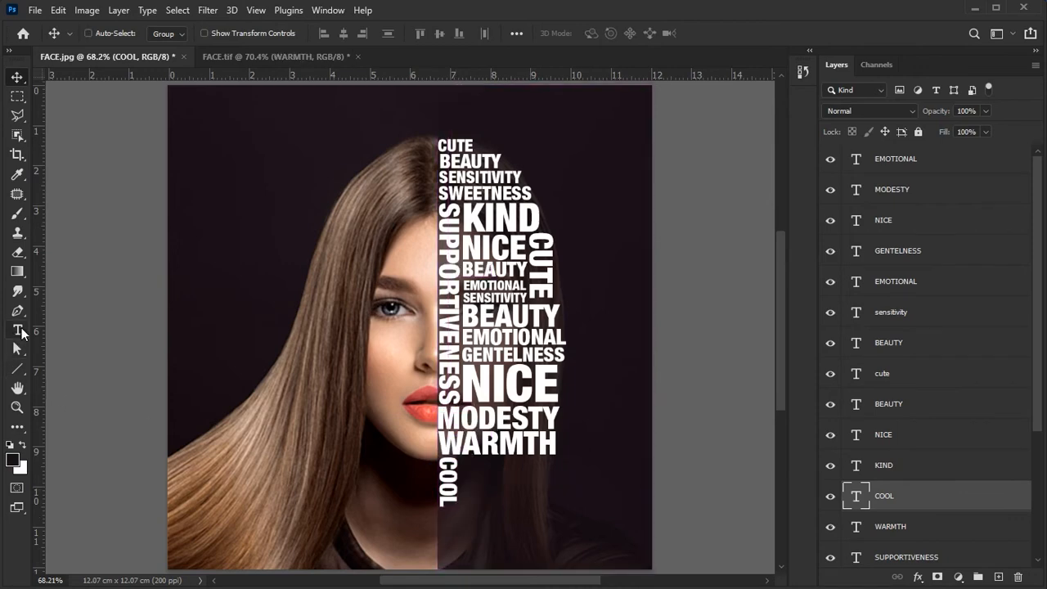
# - Add a second WARMTH beside the vertical COOL, directly below the existing WARMTH, and enlarge it to slightly less than that word's width
pyautogui.click(18, 331)
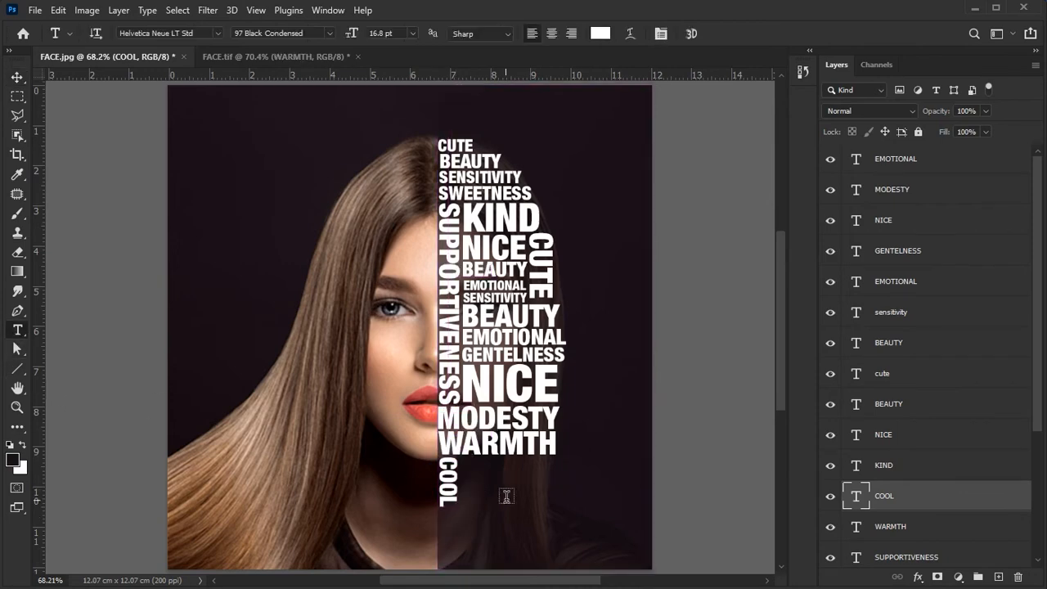
pyautogui.click(504, 494)
pyautogui.write('WARMTH')
pyautogui.click(17, 78)
pyautogui.moveTo(539, 491)
pyautogui.mouseDown()
pyautogui.moveTo(494, 460)
pyautogui.moveTo(552, 483)
pyautogui.mouseUp()
pyautogui.hotkey('ctrl', 't')
pyautogui.press('Return')
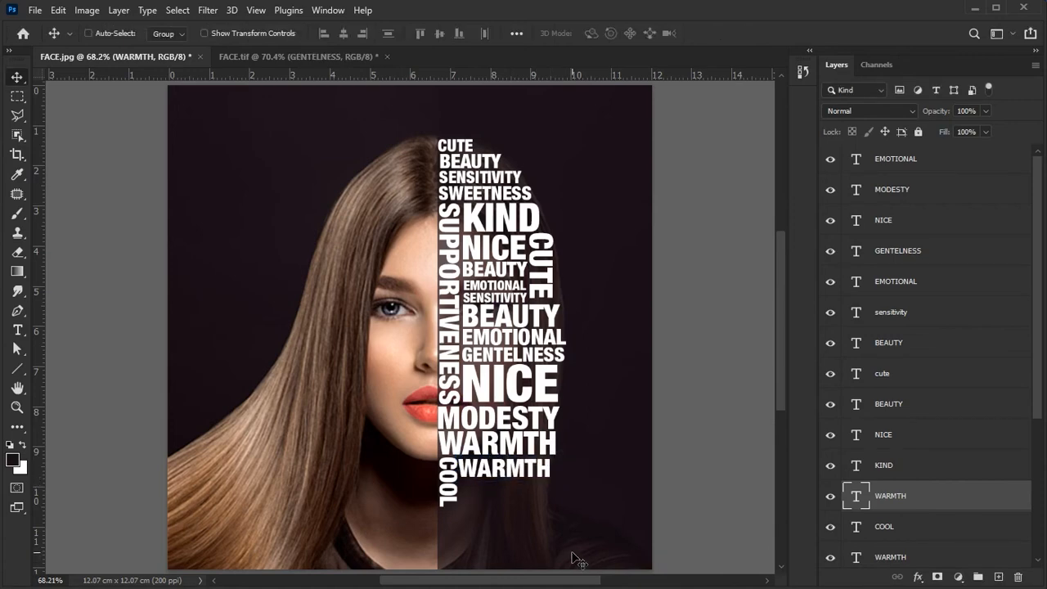
# - Add the text GENTELNESS directly below the second WARMTH and scale it to about 115% to match that word's width
pyautogui.click(16, 330)
pyautogui.click(516, 501)
pyautogui.write('GENTELNESS')
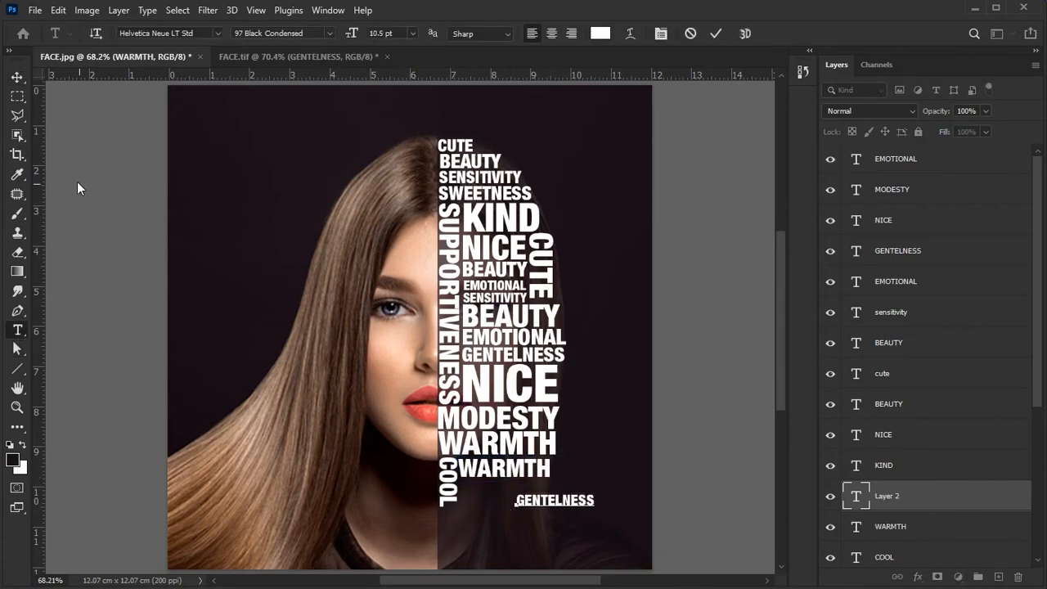
pyautogui.click(16, 78)
pyautogui.moveTo(563, 483)
pyautogui.mouseDown()
pyautogui.moveTo(522, 491)
pyautogui.moveTo(548, 468)
pyautogui.mouseUp()
pyautogui.hotkey('ctrl', 't')
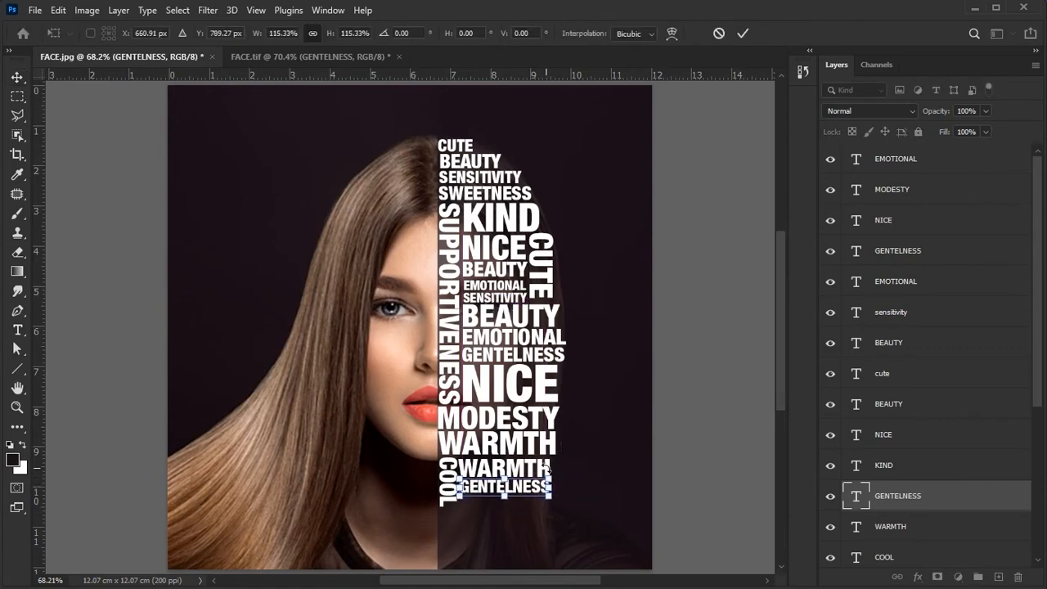
pyautogui.press('Return')
# - Add the text BEAUTY directly below the lower GENTELNESS and enlarge it to nearly the same width
pyautogui.click(30, 329)
pyautogui.click(514, 521)
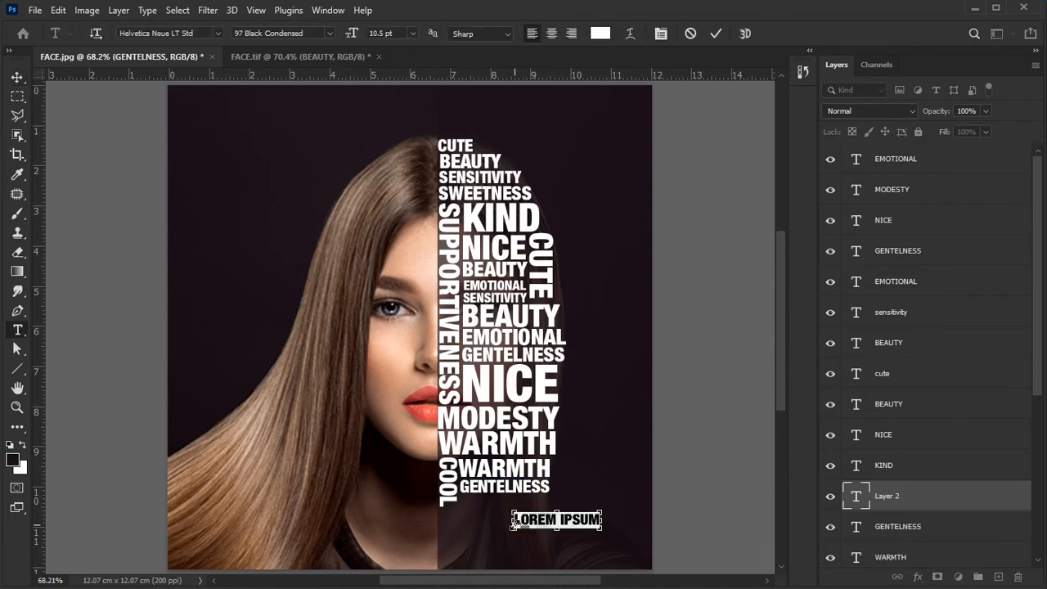
pyautogui.write('BEAUTY')
pyautogui.click(17, 78)
pyautogui.moveTo(540, 523)
pyautogui.mouseDown()
pyautogui.moveTo(487, 504)
pyautogui.moveTo(542, 521)
pyautogui.mouseUp()
pyautogui.hotkey('ctrl', 't')
pyautogui.press('Return')
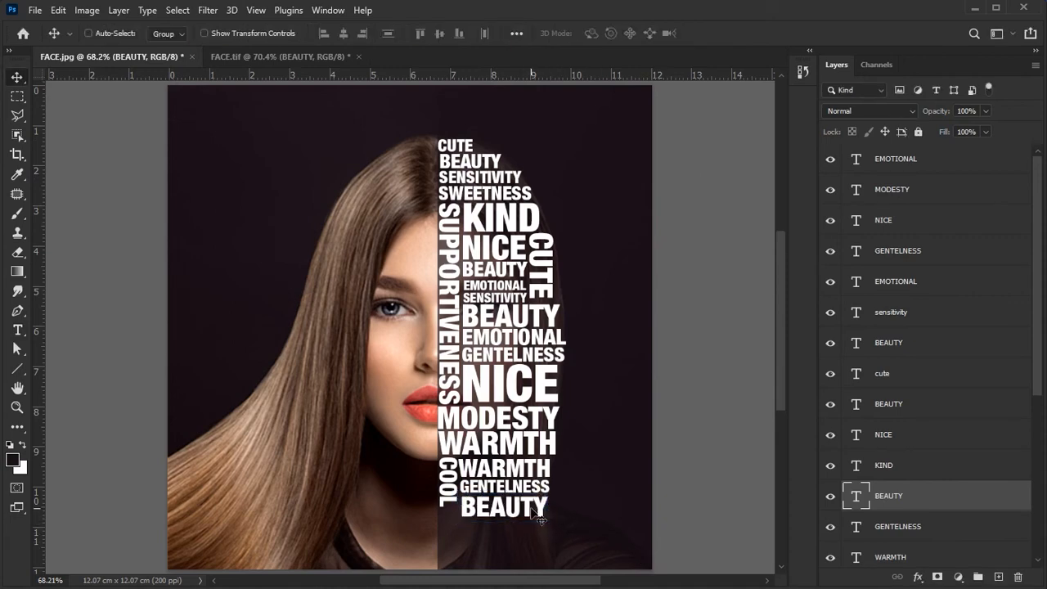
# - Enlarge the vertical COOL slightly so that it ends about level with the bottom of the lowest BEAUTY
pyautogui.rightClick(452, 502)
pyautogui.click(472, 506)
pyautogui.hotkey('ctrl', 't')
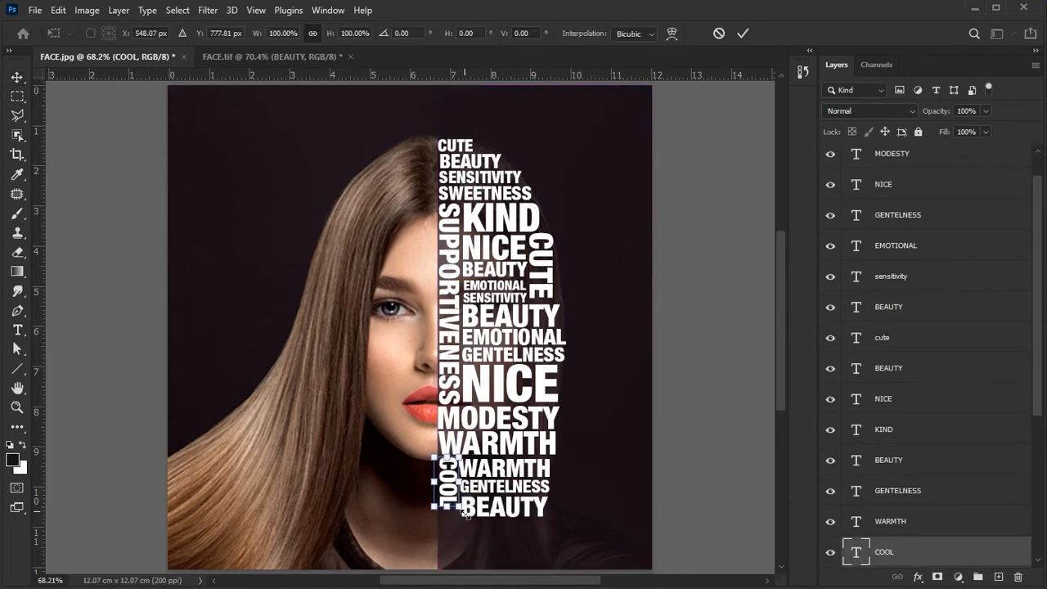
pyautogui.moveTo(457, 508); pyautogui.dragTo(462, 519)
pyautogui.press('Return')
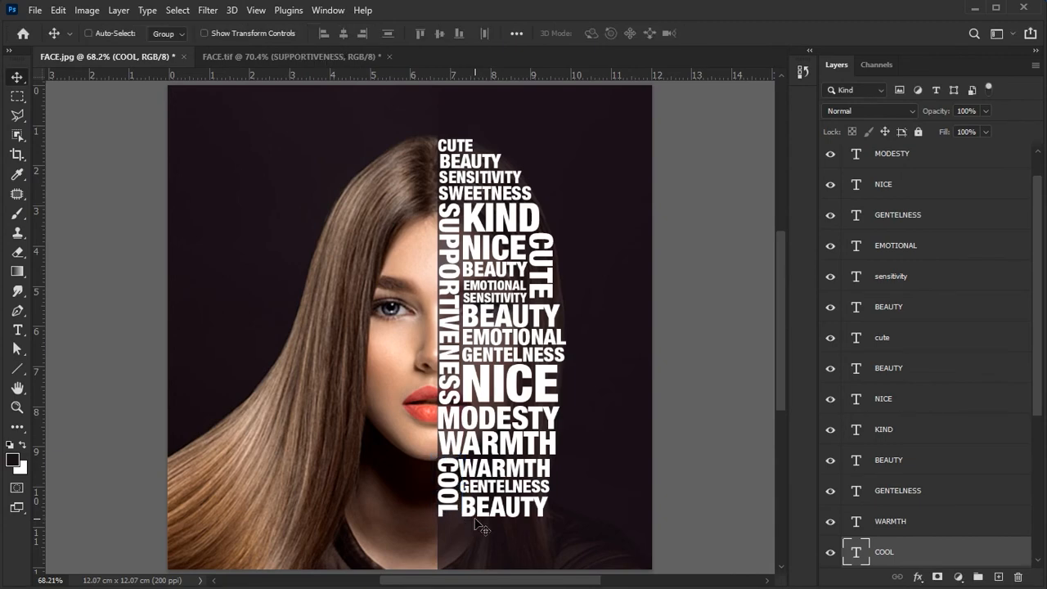
# - Add the text SUPPORTIVENESS below COOL and BEAUTY, starting at the dividing line, and enlarge it to extend past the words above
pyautogui.click(20, 332)
pyautogui.click(469, 542)
pyautogui.write('SUPPORTIVENESS')
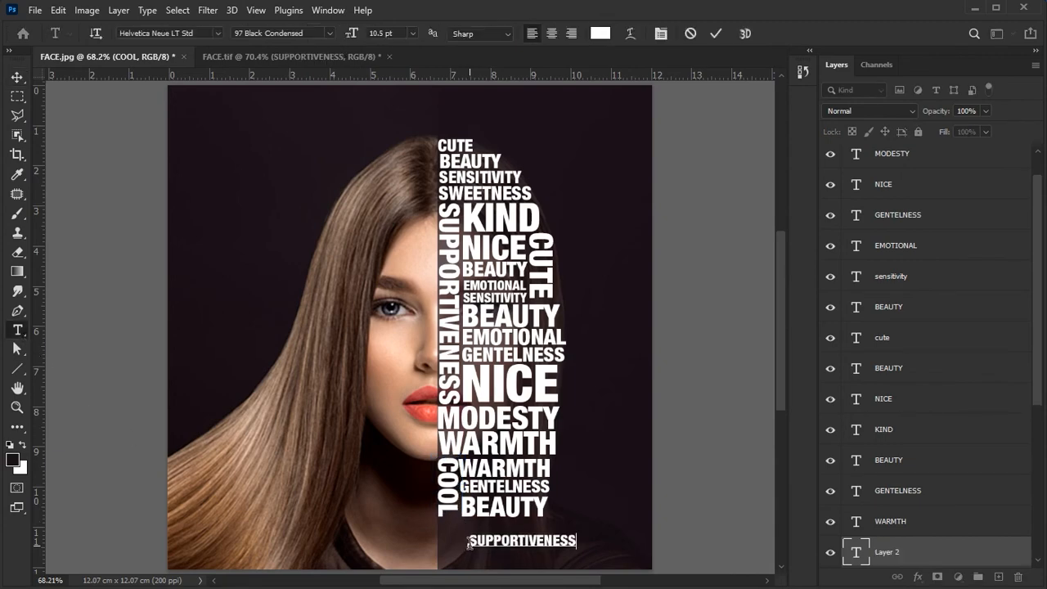
pyautogui.click(17, 77)
pyautogui.moveTo(548, 561); pyautogui.dragTo(627, 543)
pyautogui.hotkey('ctrl', 't')
pyautogui.press('Return')
# - Add the text SWEETNESS below the horizontal SUPPORTIVENESS, starting at the dividing line, and scale it to about 249% at the photo's bottom edge
pyautogui.click(17, 329)
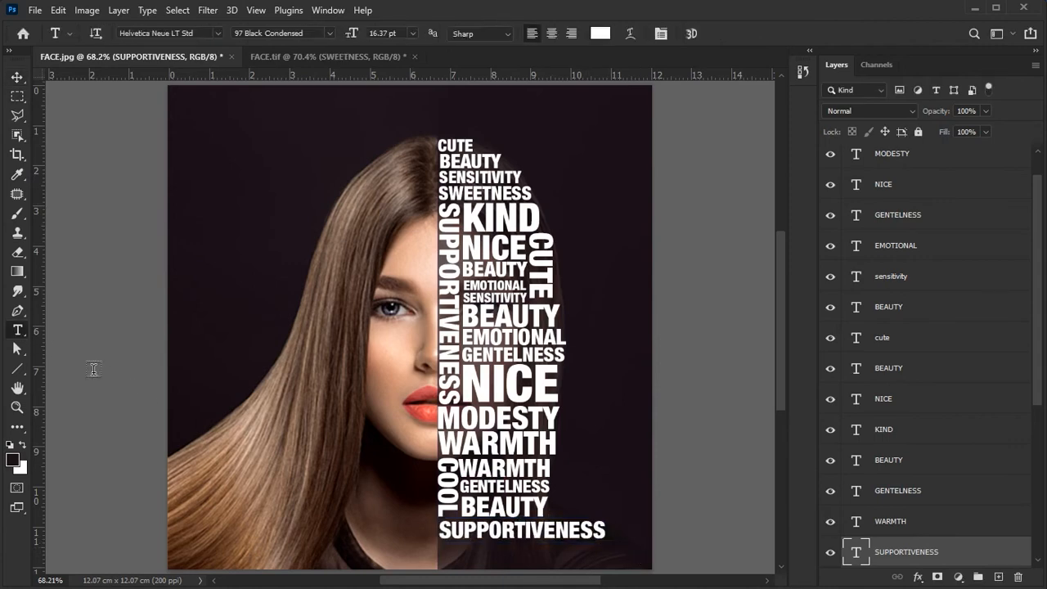
pyautogui.click(385, 526)
pyautogui.write('SWEETNESS')
pyautogui.click(18, 77)
pyautogui.moveTo(533, 440); pyautogui.dragTo(584, 460)
pyautogui.hotkey('ctrl', 't')
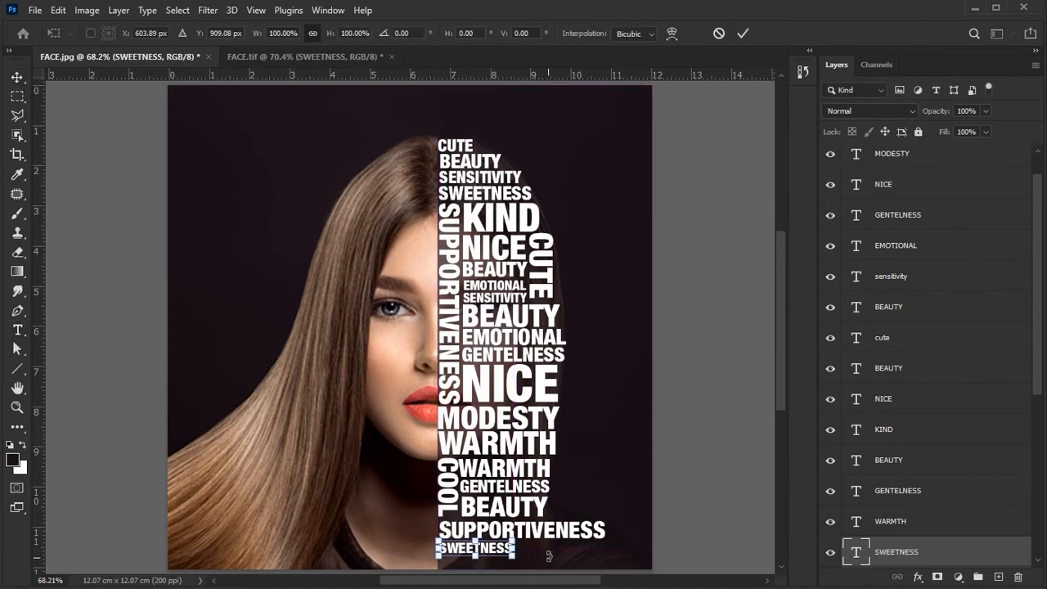
pyautogui.moveTo(516, 557); pyautogui.dragTo(631, 557)
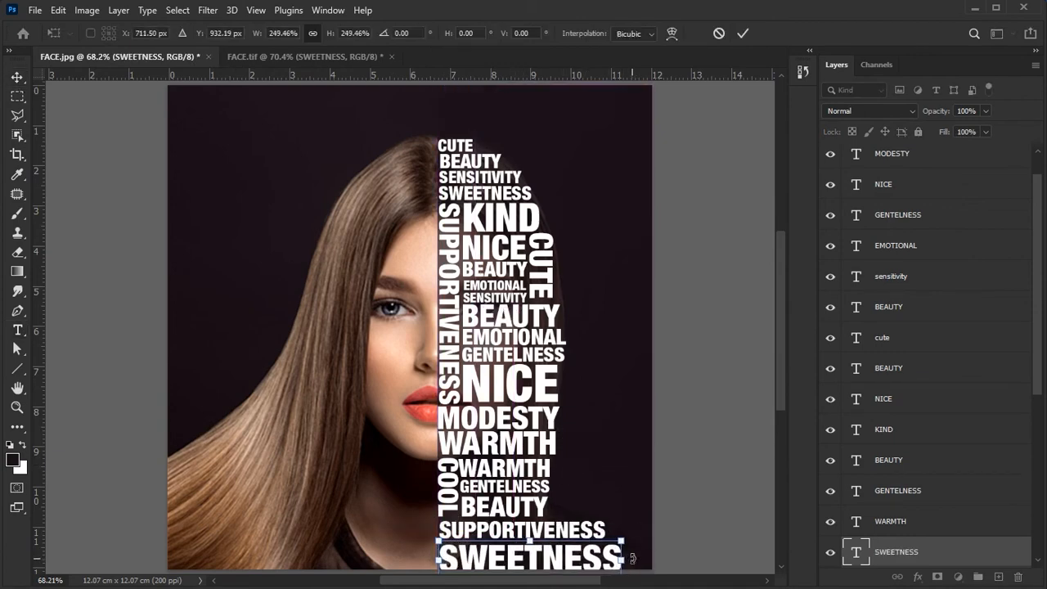
pyautogui.press('Return')
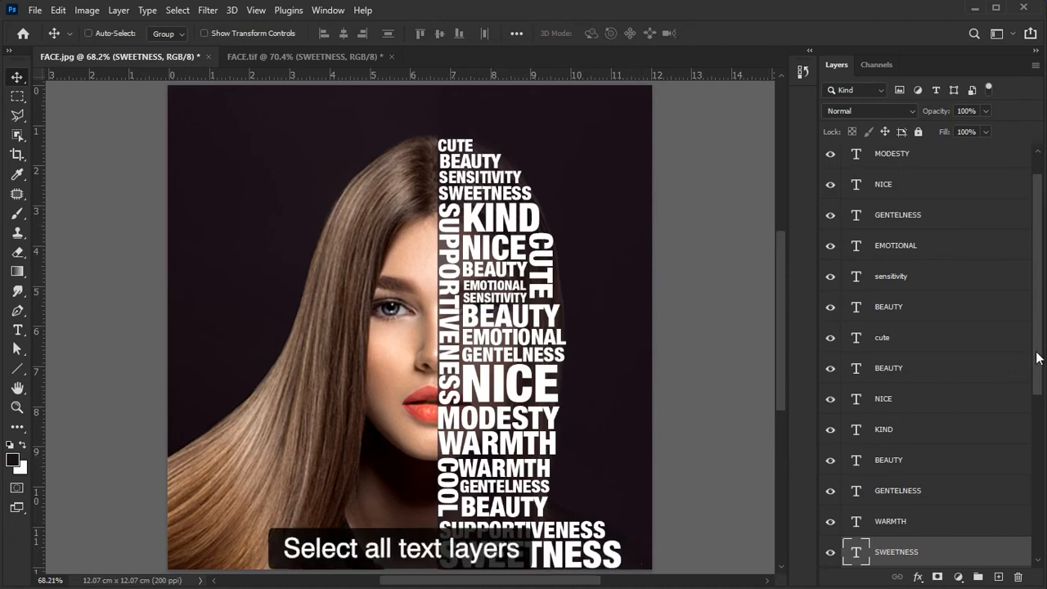
# - Select all the text layers, from the uppermost EMOTIONAL down to the lowest cute, and merge them into one layer
pyautogui.scroll(-4, 1038, 357)
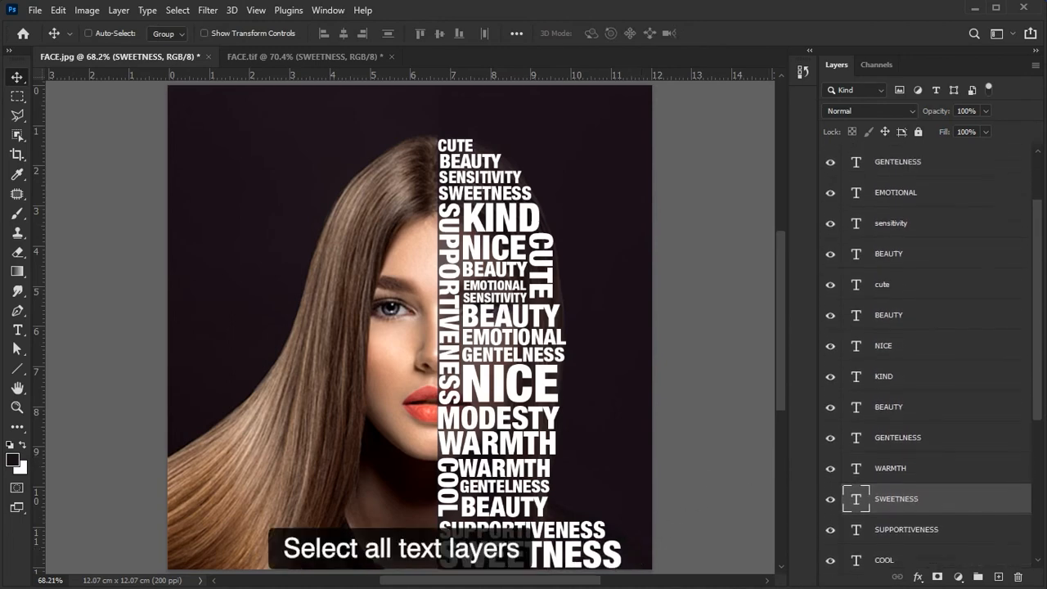
pyautogui.scroll(3, 924, 357)
pyautogui.click(960, 162)
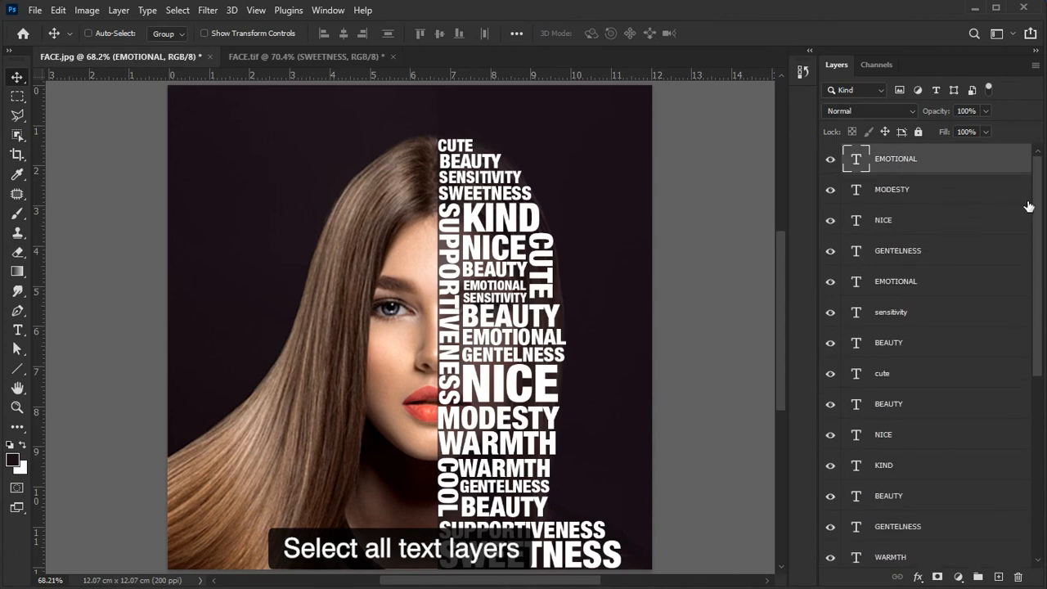
pyautogui.moveTo(1040, 217); pyautogui.dragTo(1022, 402)
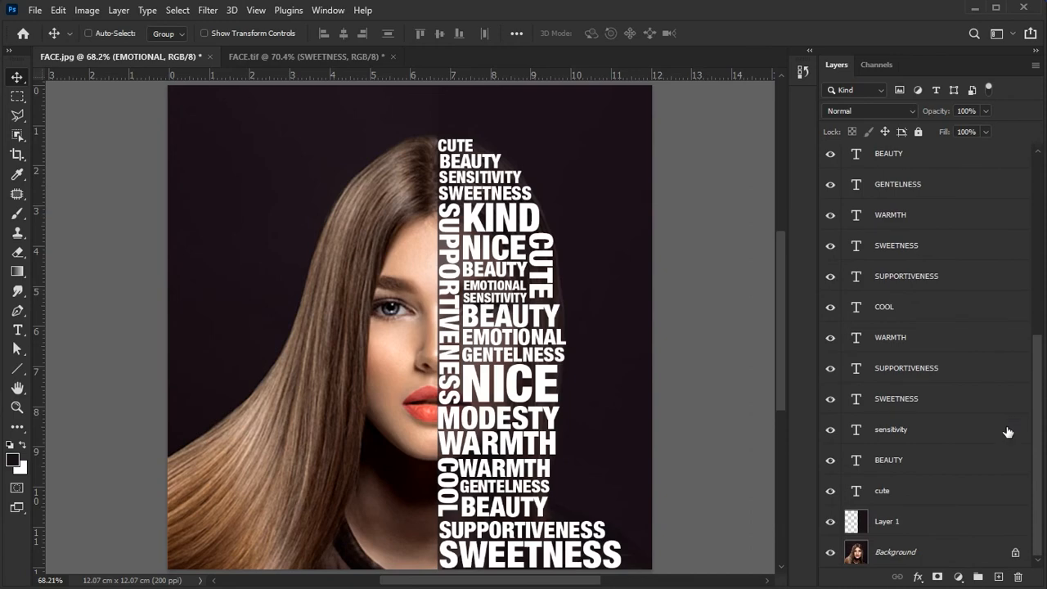
pyautogui.keyDown('shift'); pyautogui.click(931, 501); pyautogui.keyUp('shift')
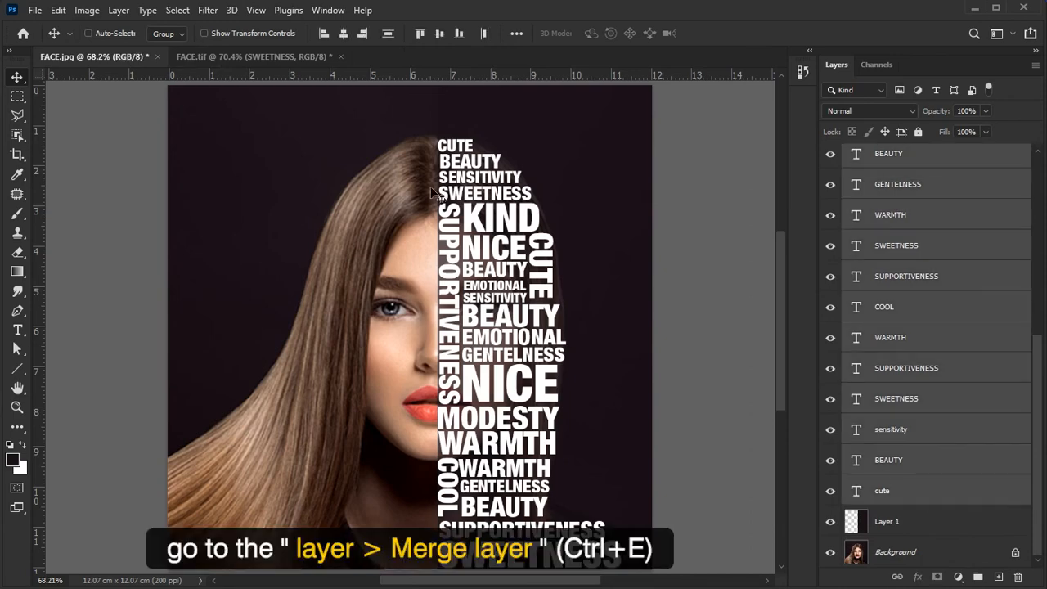
pyautogui.click(119, 11)
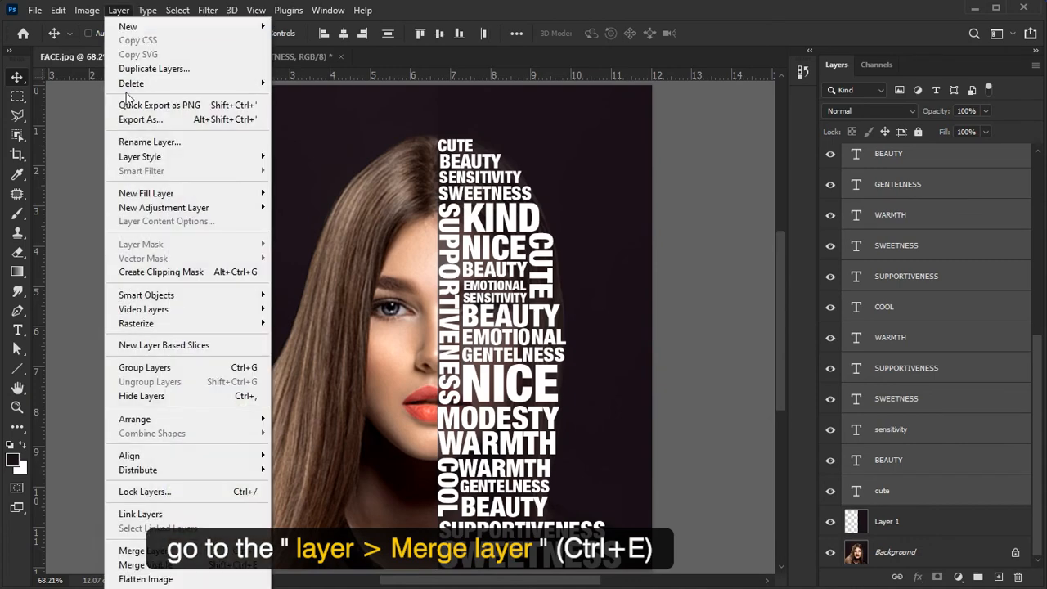
pyautogui.click(172, 552)
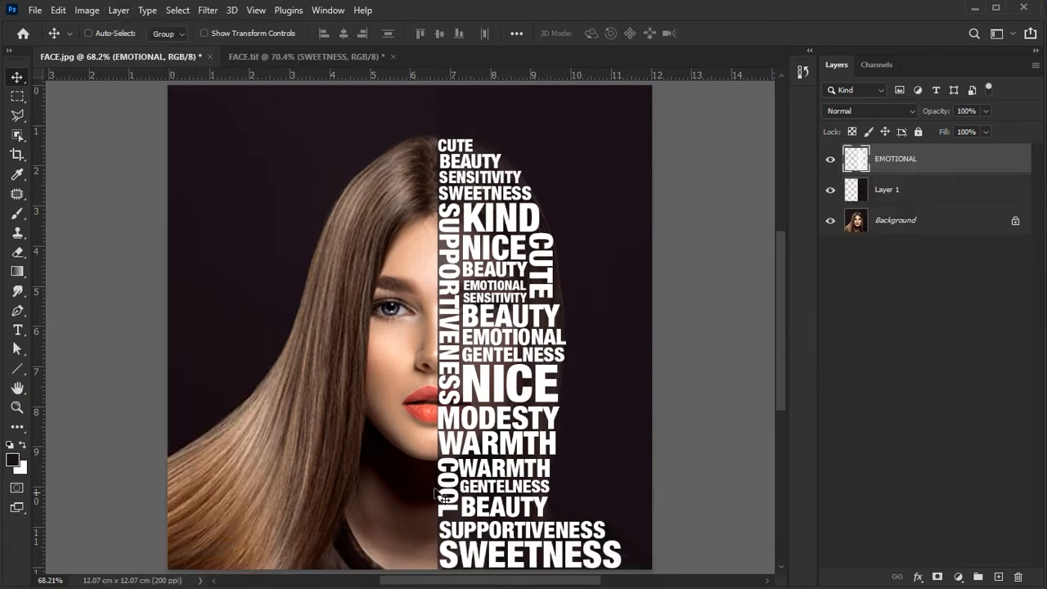
# - Copy the word-shaped area of the Background photo onto a new layer using the merged text's outline, and hide the merged text layer
pyautogui.click(829, 161)
pyautogui.click(829, 162)
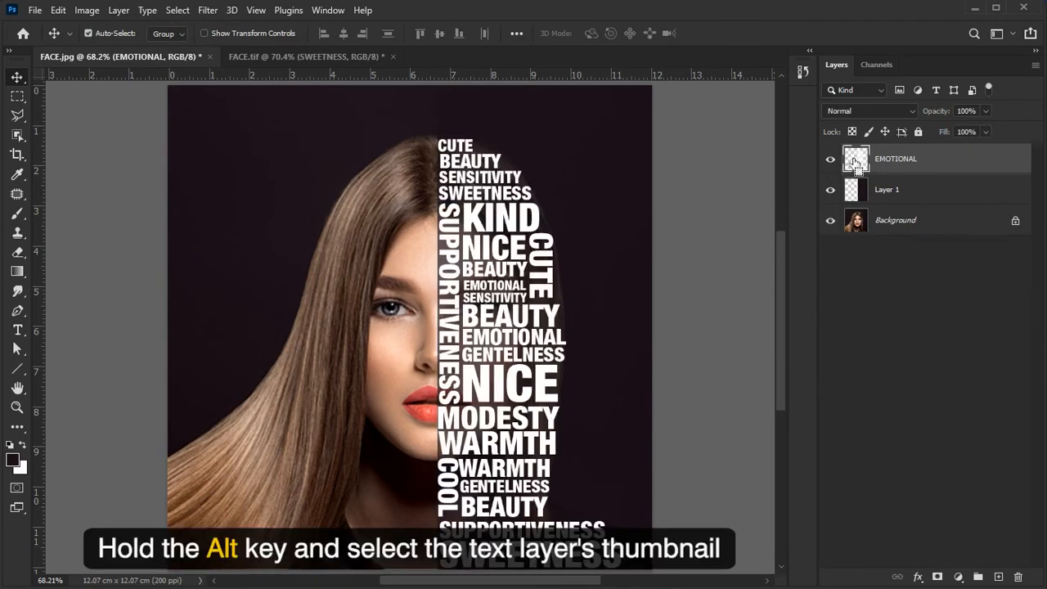
pyautogui.keyDown('ctrl'); pyautogui.click(856, 163); pyautogui.keyUp('ctrl')
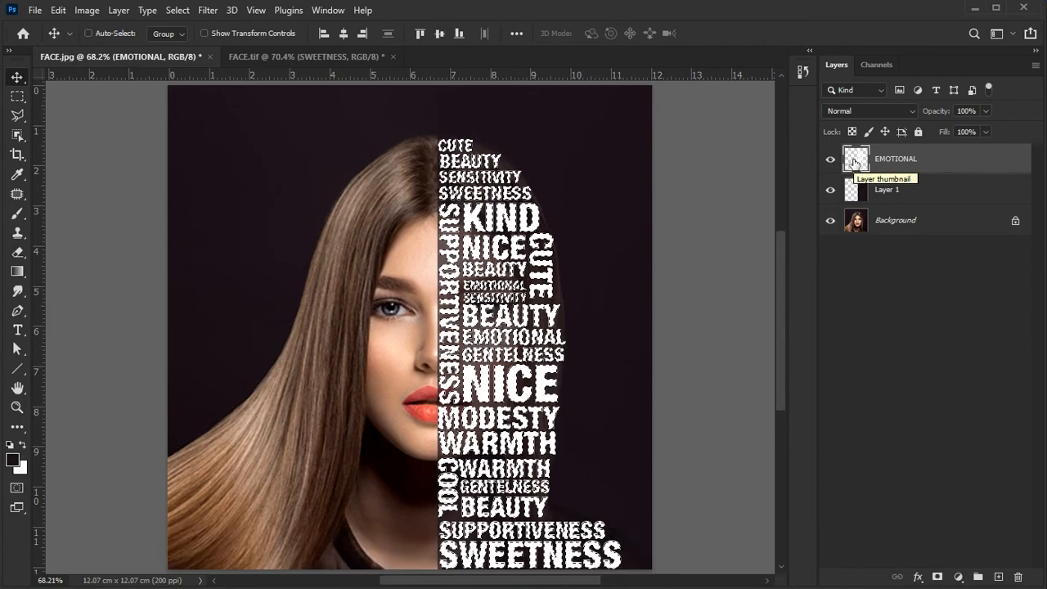
pyautogui.click(898, 227)
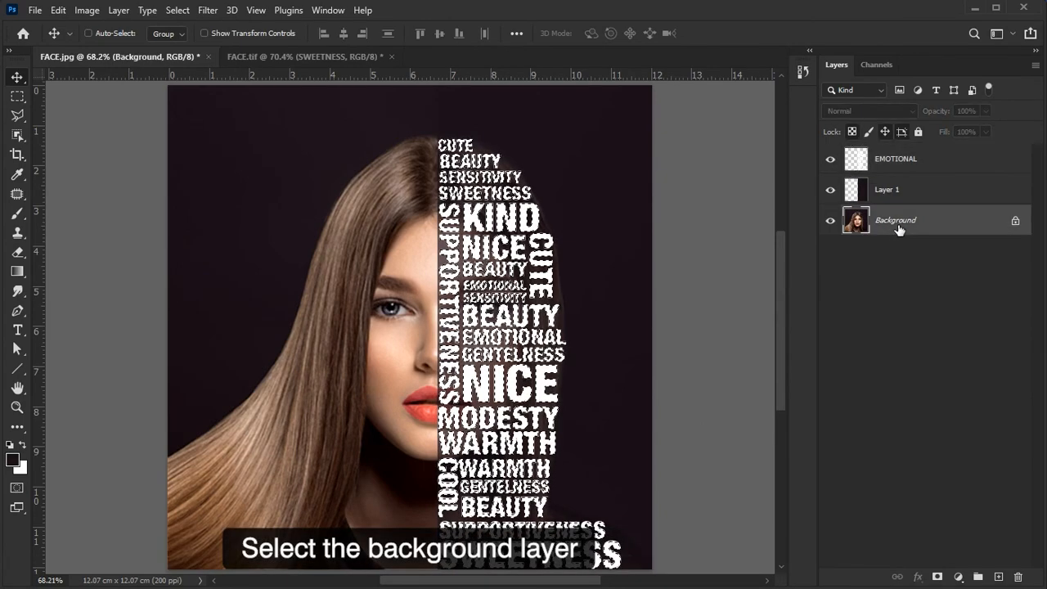
pyautogui.hotkey('ctrl', 'j')
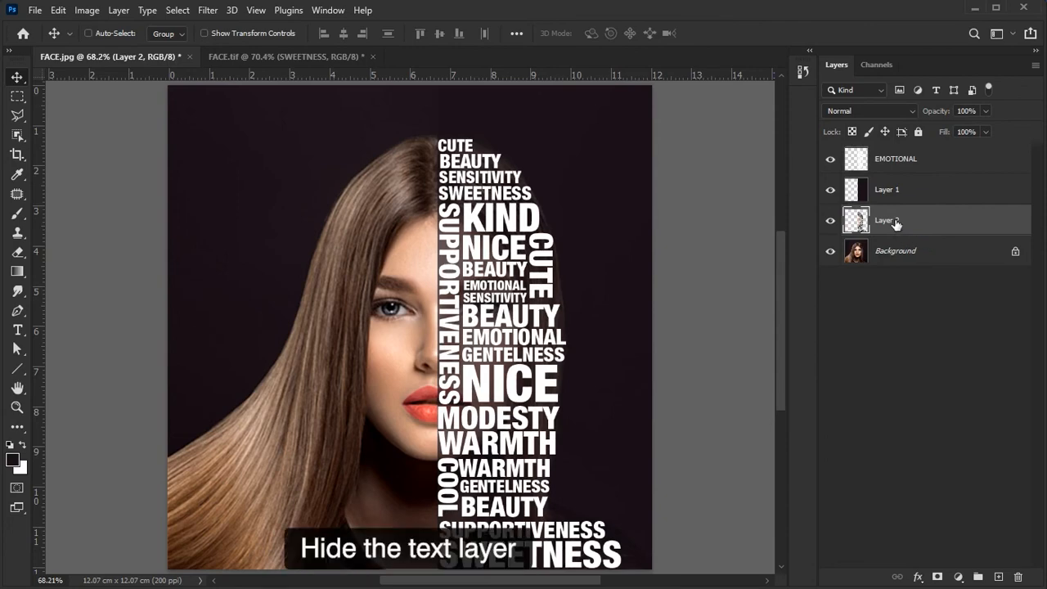
pyautogui.click(830, 161)
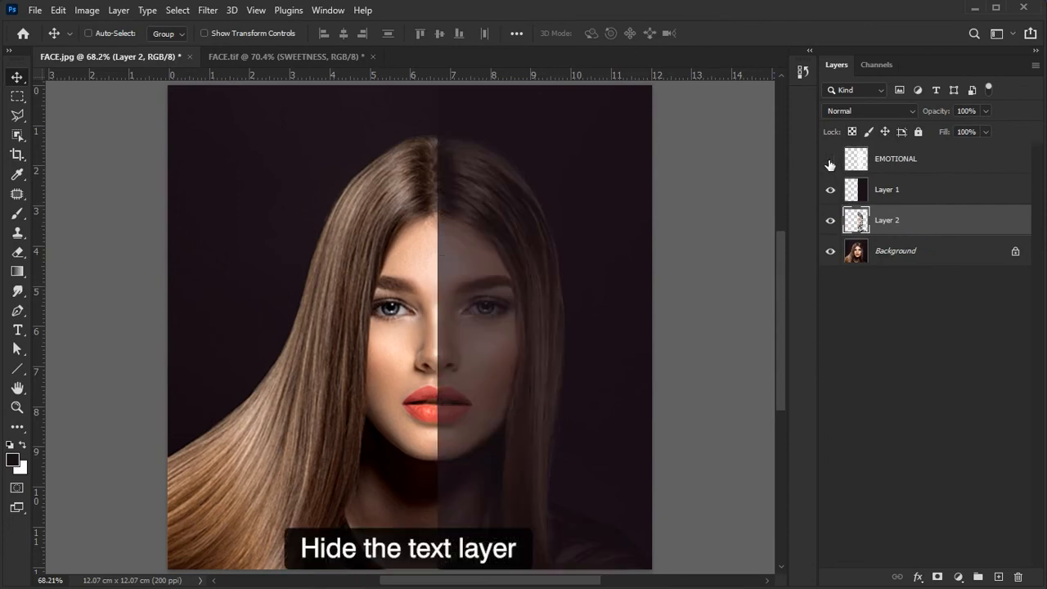
# - Set the opacity of the dark overlay Layer 1 to 100% and move Layer 2 directly above it
pyautogui.click(936, 201)
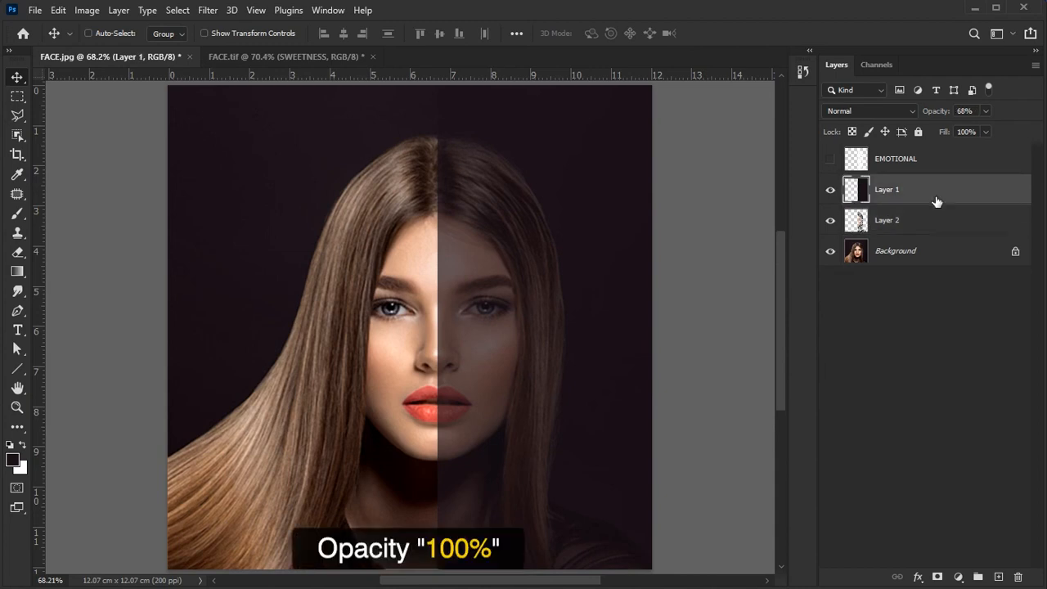
pyautogui.click(985, 112)
pyautogui.moveTo(987, 127); pyautogui.dragTo(1023, 136)
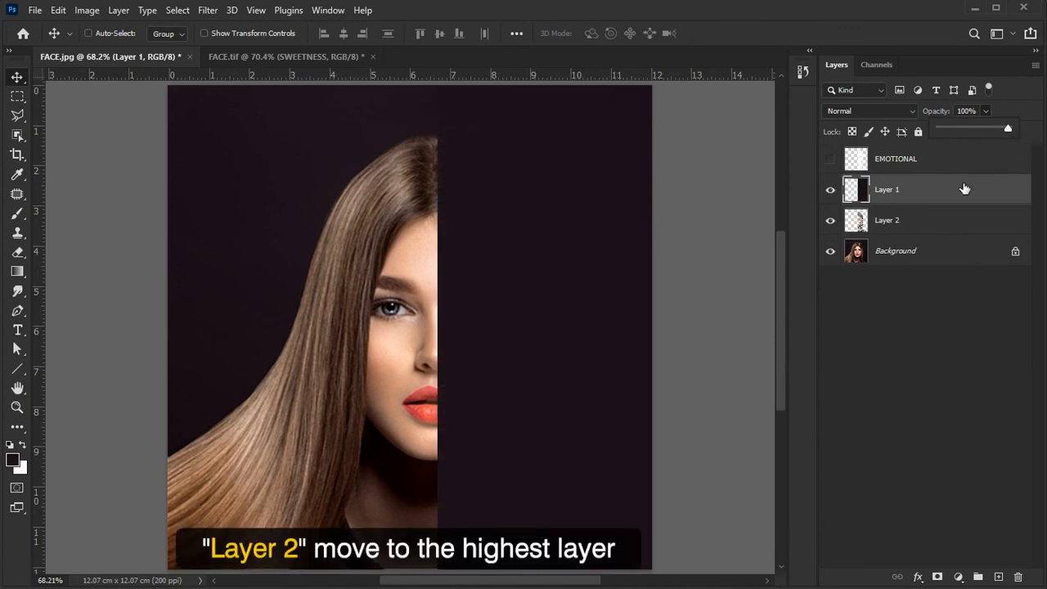
pyautogui.click(934, 228)
pyautogui.moveTo(921, 228); pyautogui.dragTo(933, 178)
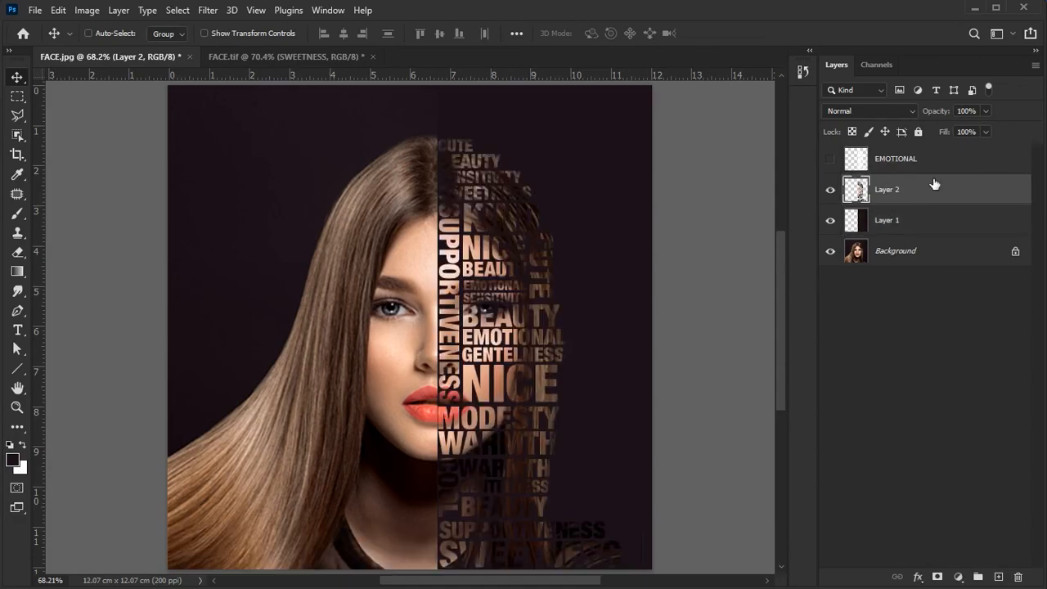